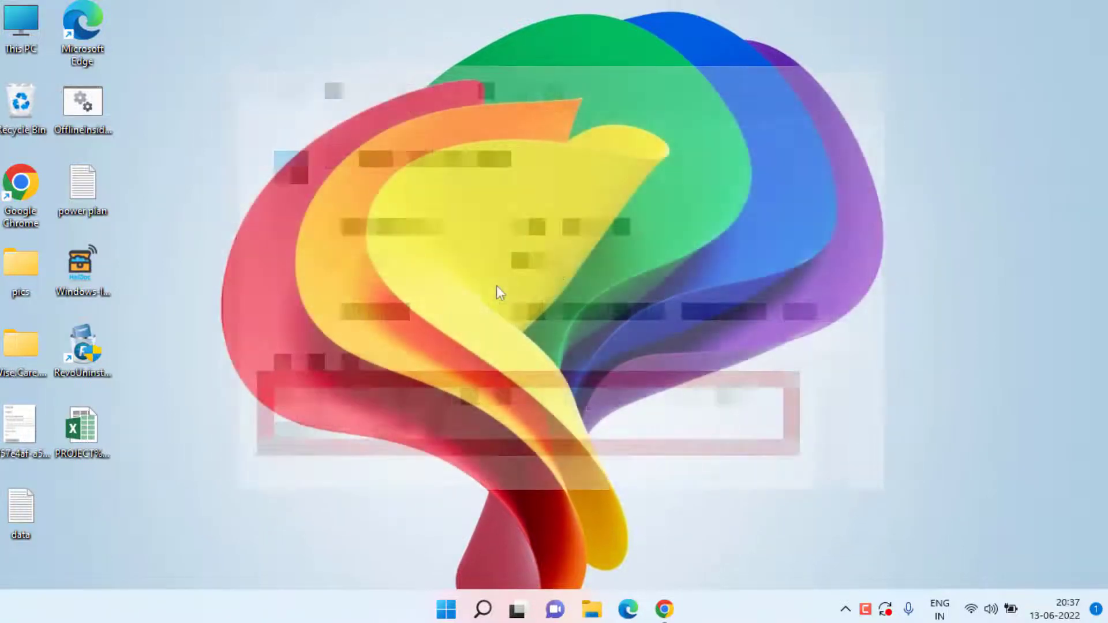
# Review the updates pending download on the Windows Update page, then close Settings
pyautogui.press('super+i')
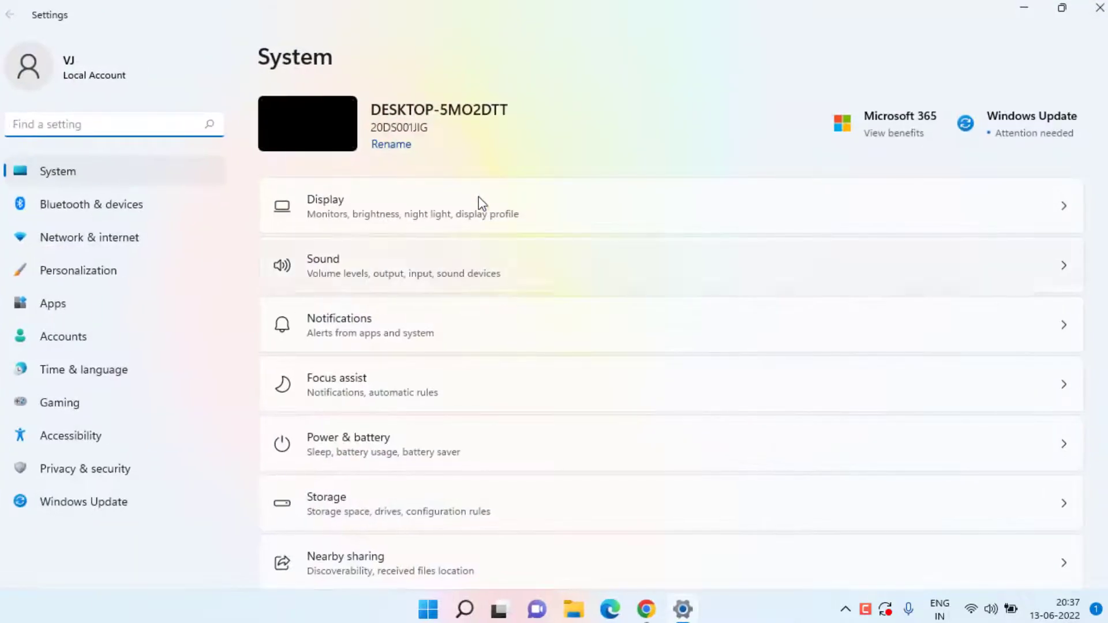
pyautogui.click(98, 501)
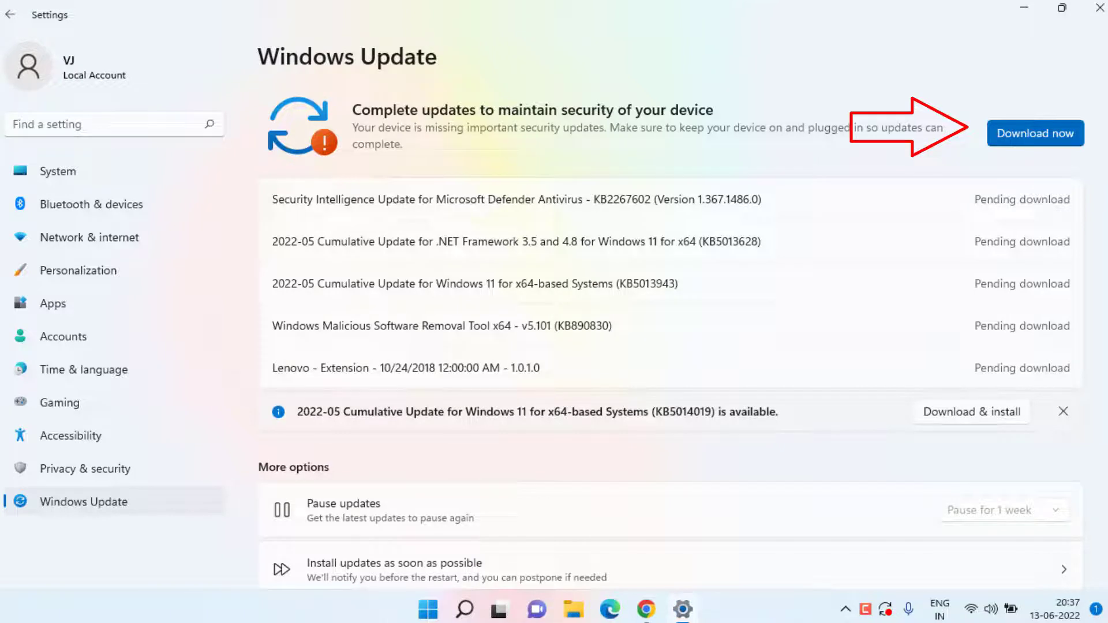
pyautogui.click(1100, 8)
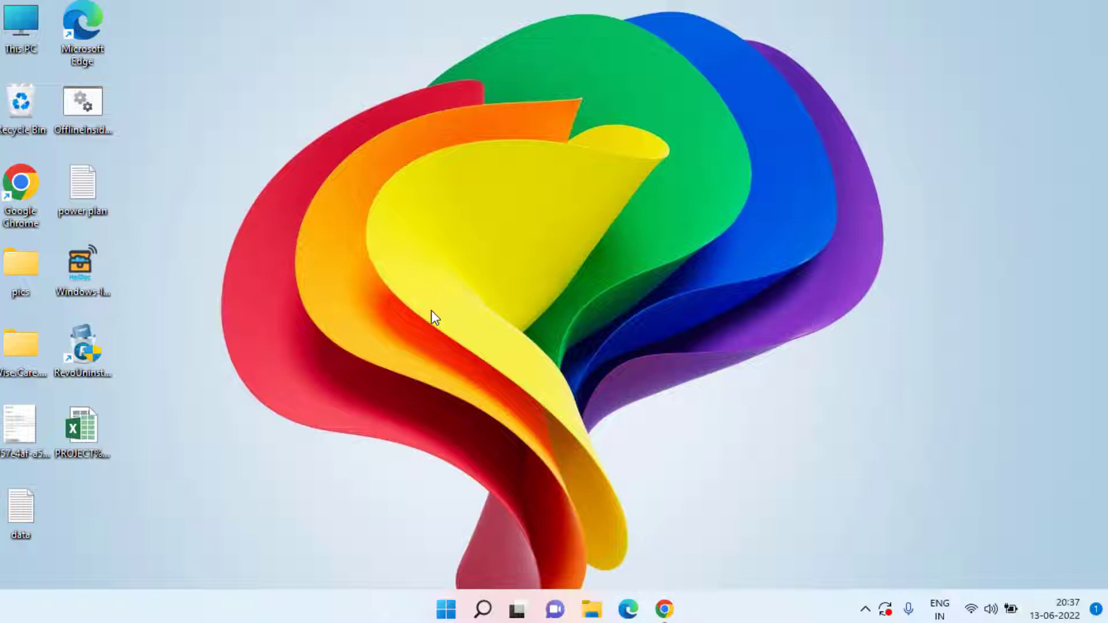
# Open Device Manager, expand Display adapters and show Intel(R) HD Graphics 5500 properties
pyautogui.rightClick(448, 611)
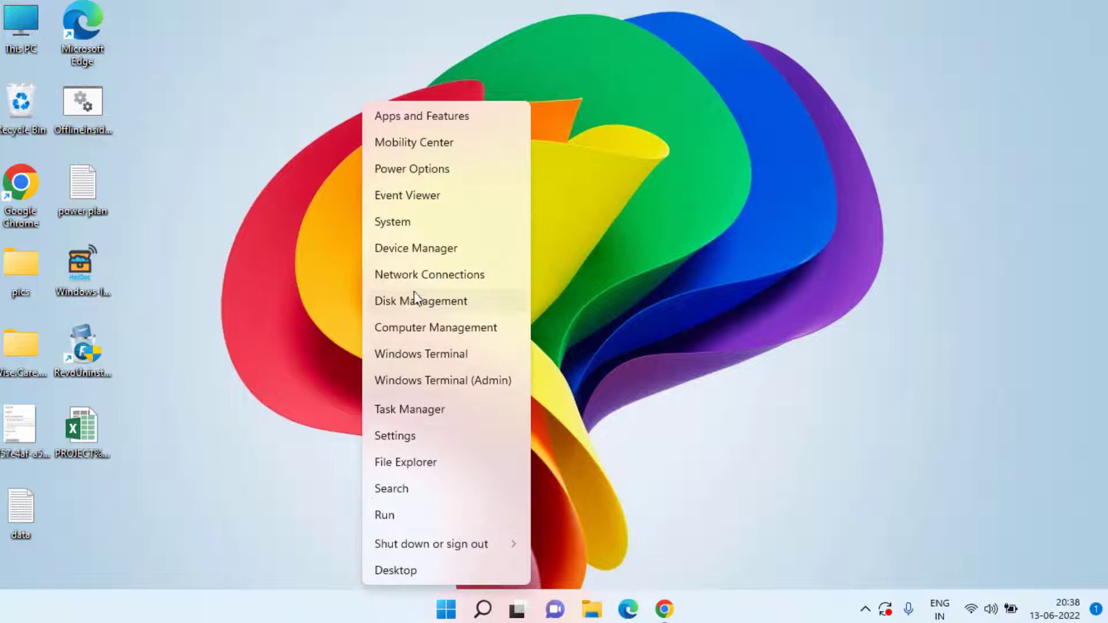
pyautogui.click(468, 250)
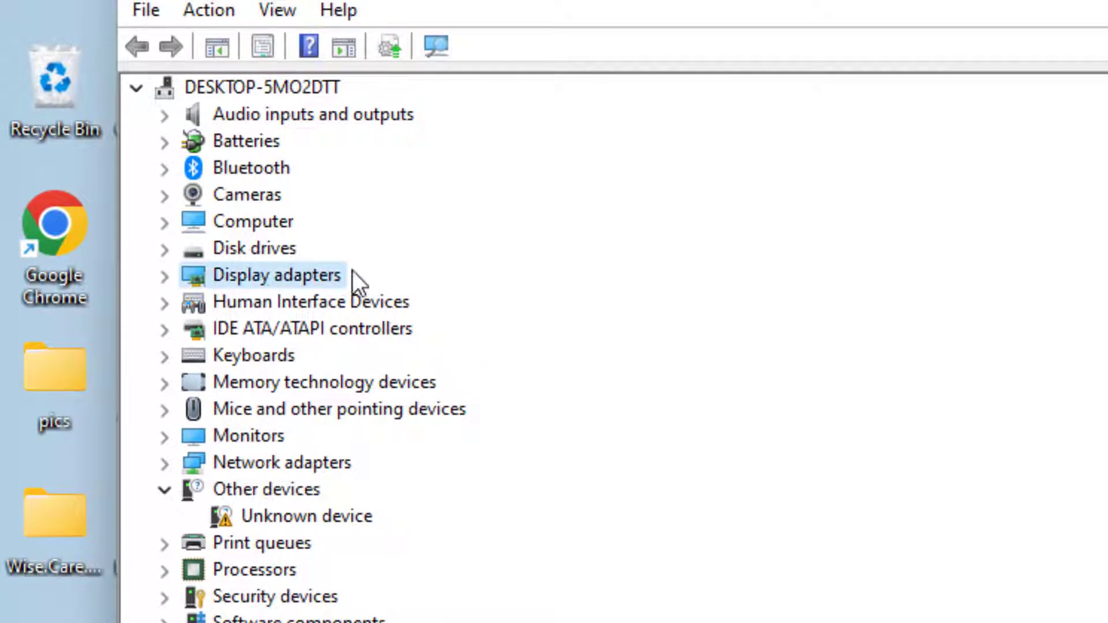
pyautogui.click(163, 276)
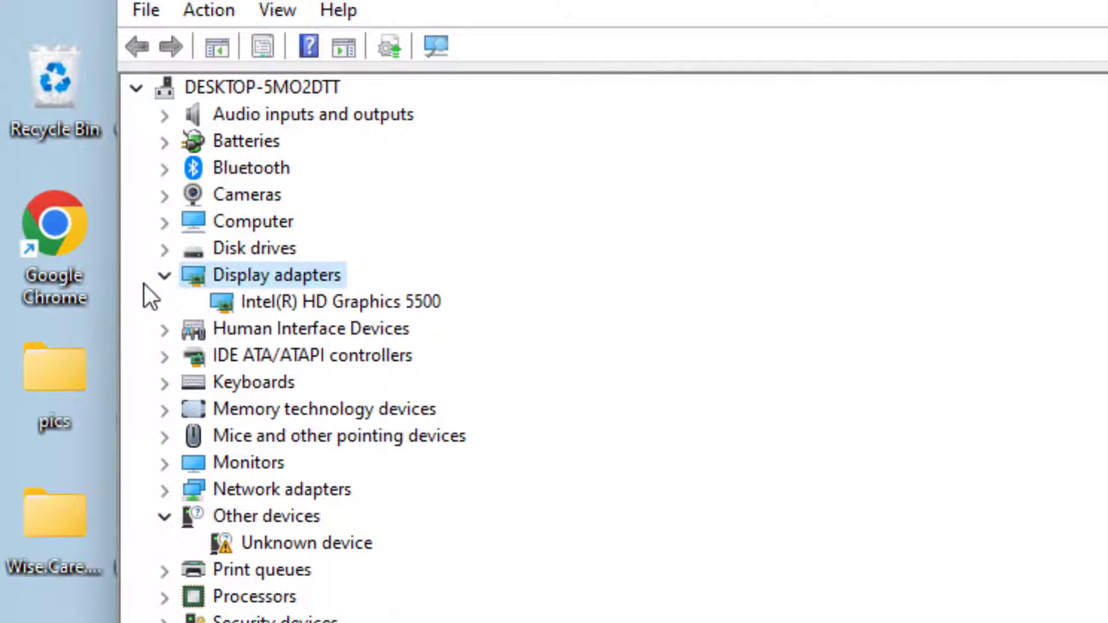
pyautogui.click(358, 301)
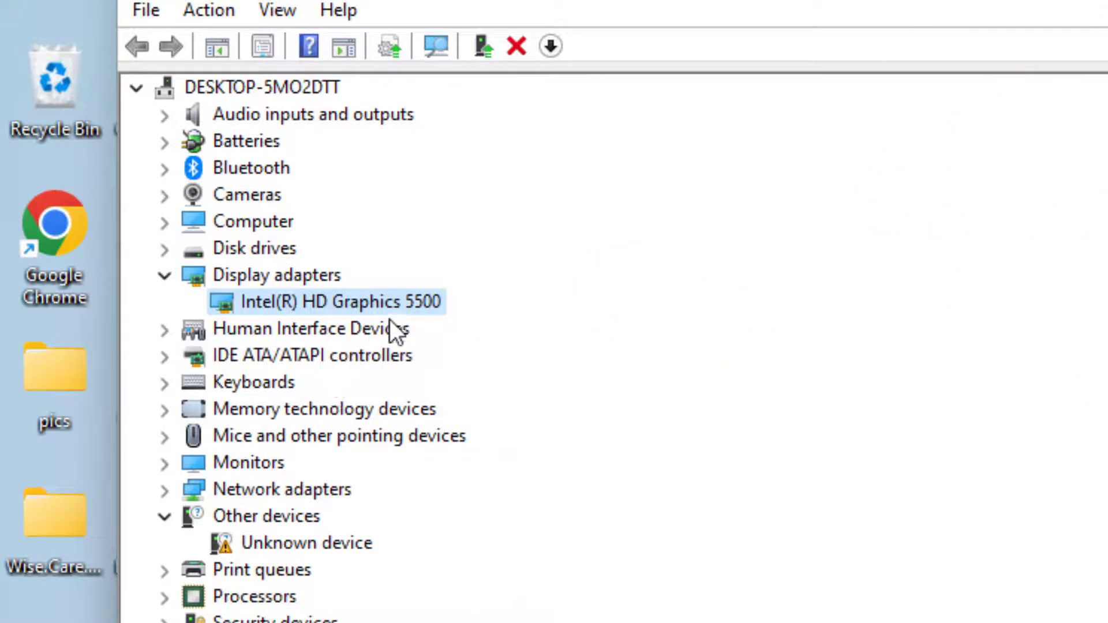
pyautogui.rightClick(418, 303)
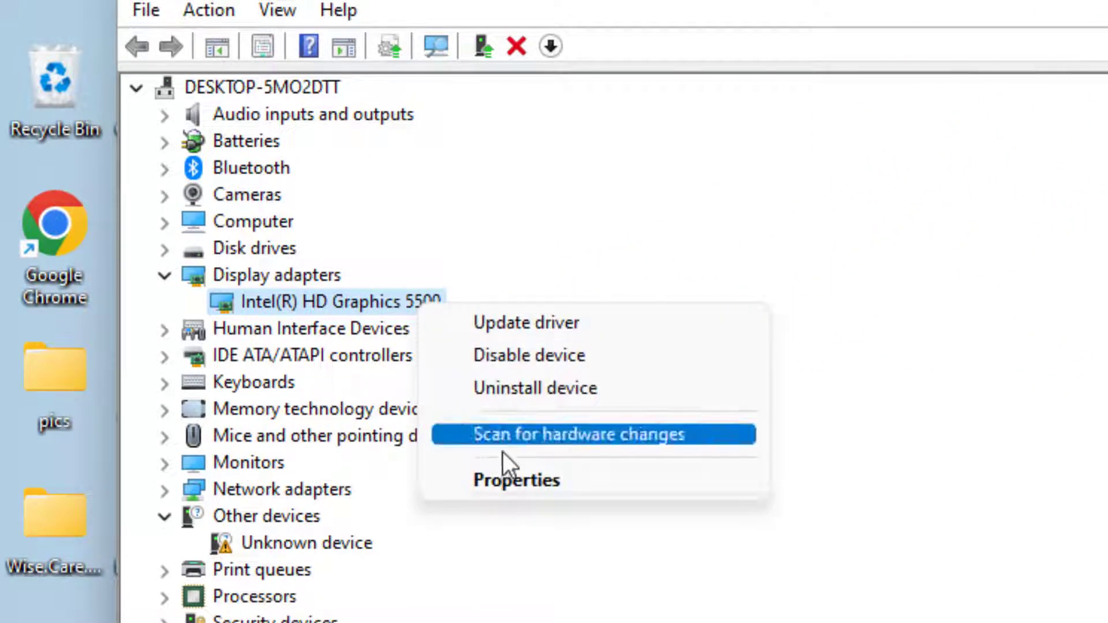
pyautogui.click(507, 480)
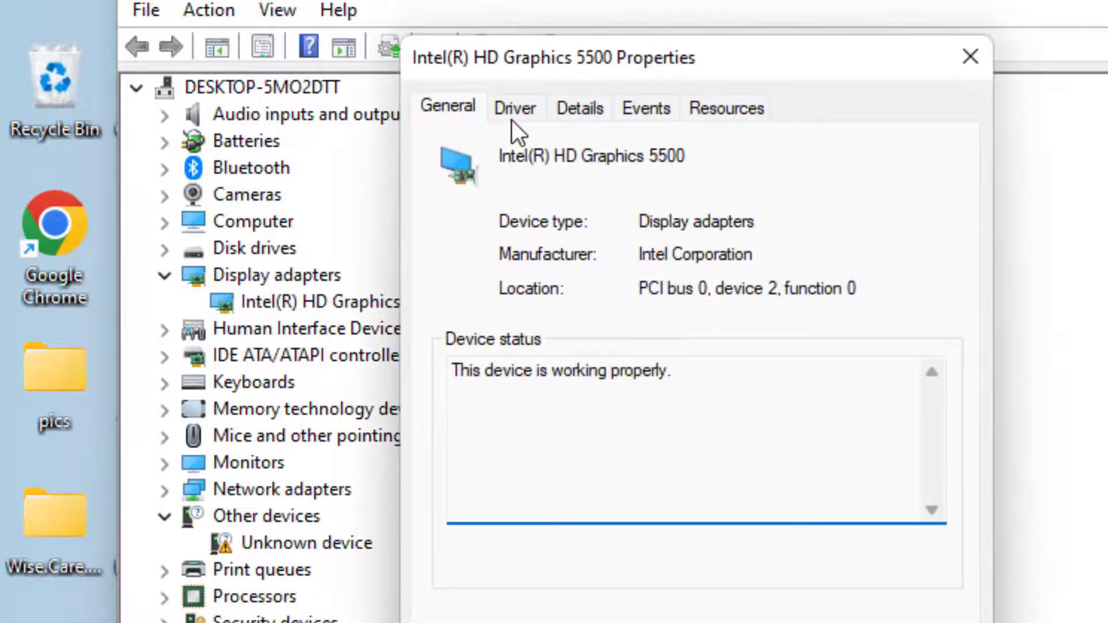
# Check the adapter's driver version 20.19.15.4963 on the Driver tab, then close the dialog
pyautogui.click(513, 111)
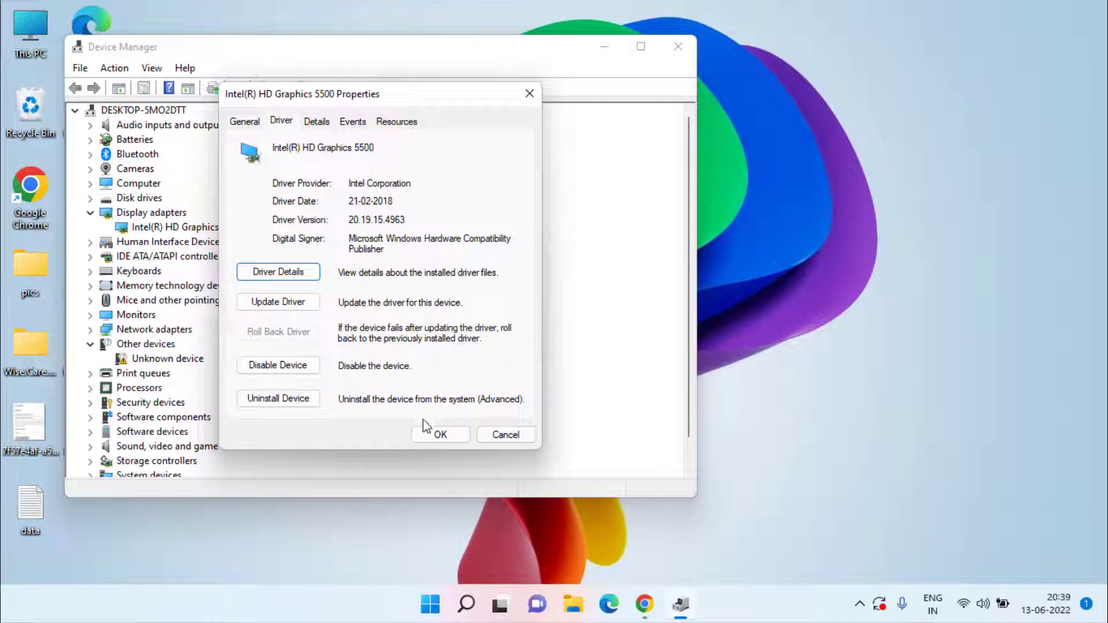
pyautogui.click(439, 434)
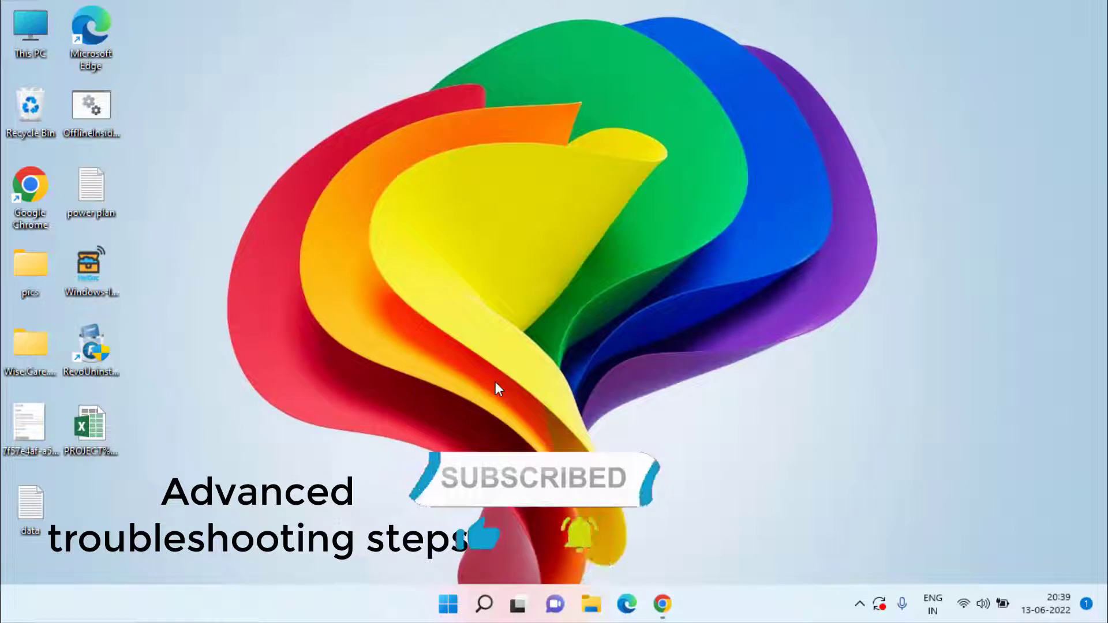
# Search Start for 'advanced' and open View advanced system settings
pyautogui.press('super')
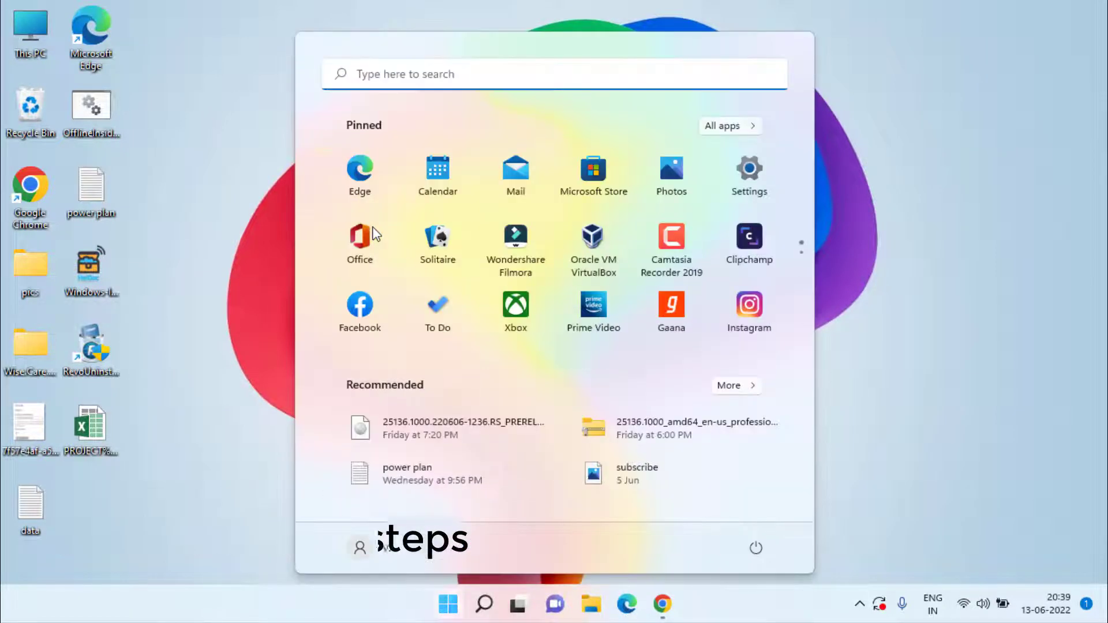
pyautogui.write('adan')
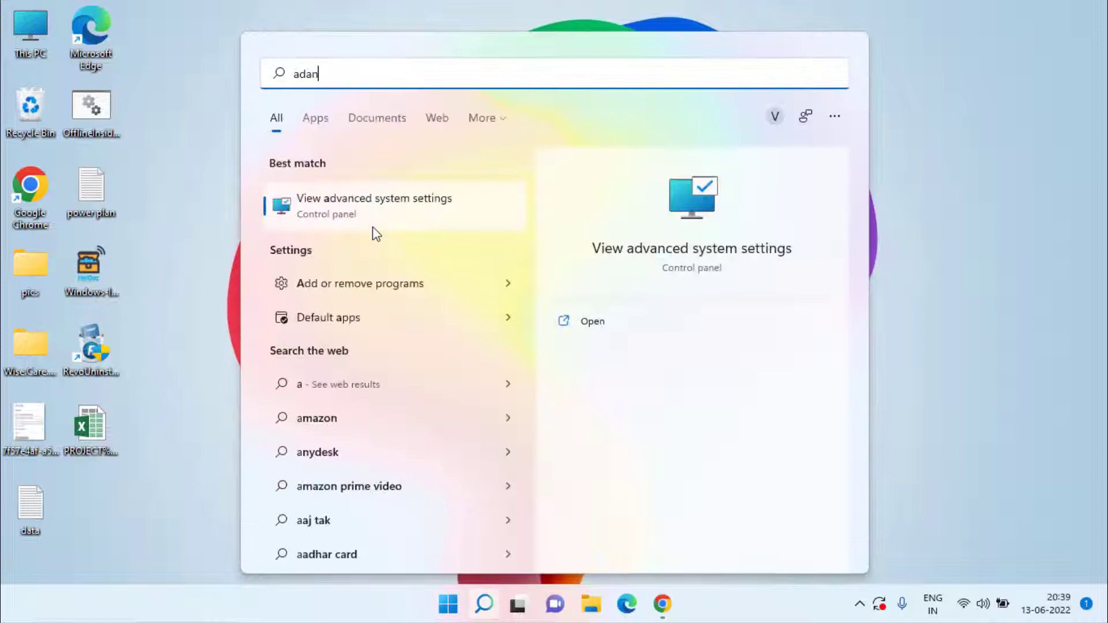
pyautogui.press('BackSpace')
pyautogui.press('BackSpace')
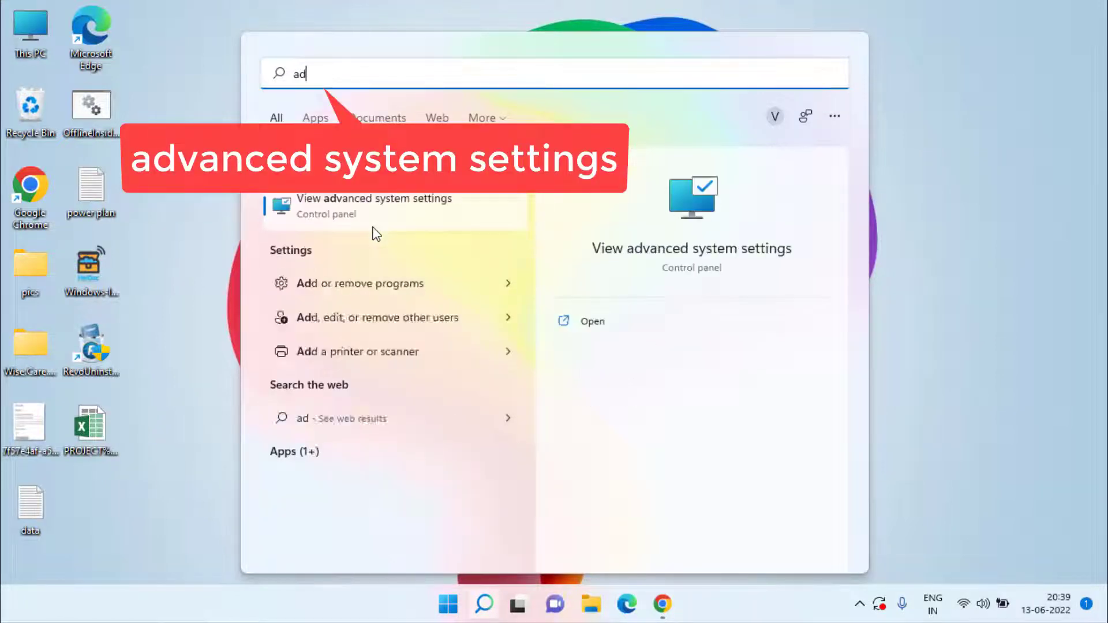
pyautogui.write('vanced')
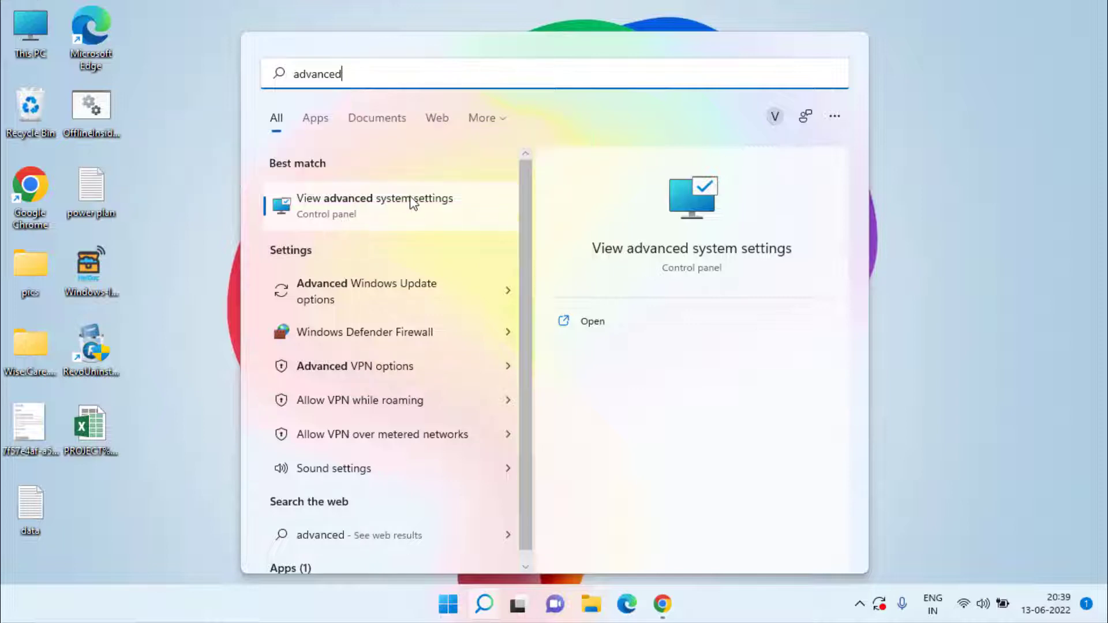
pyautogui.click(373, 203)
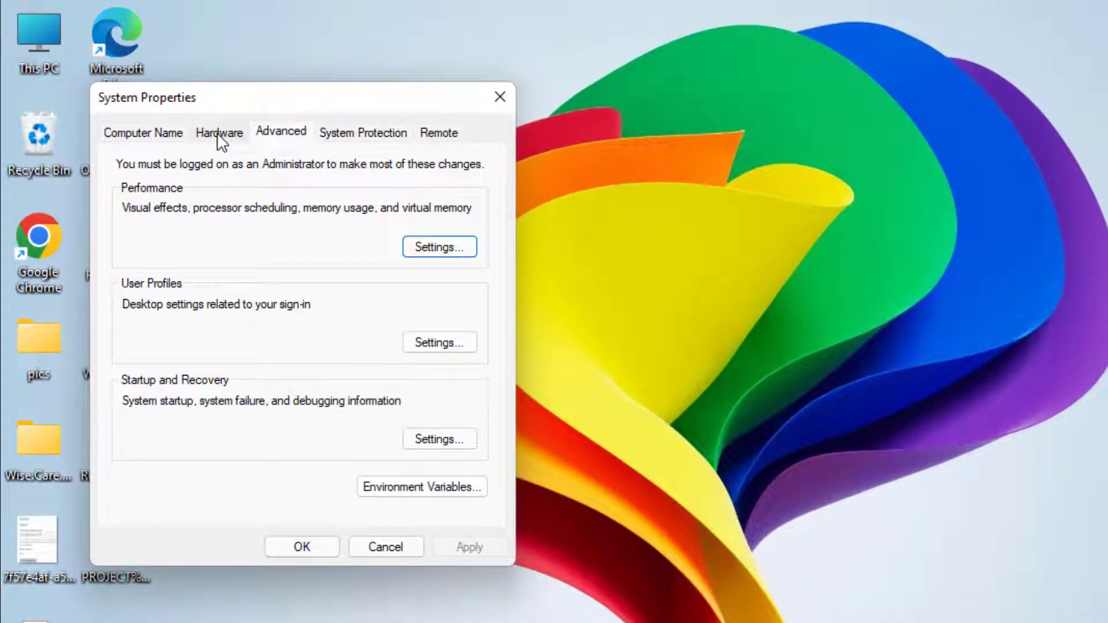
# Set Device Installation Settings to No for automatic manufacturers' apps and icons, and save
pyautogui.click(192, 122)
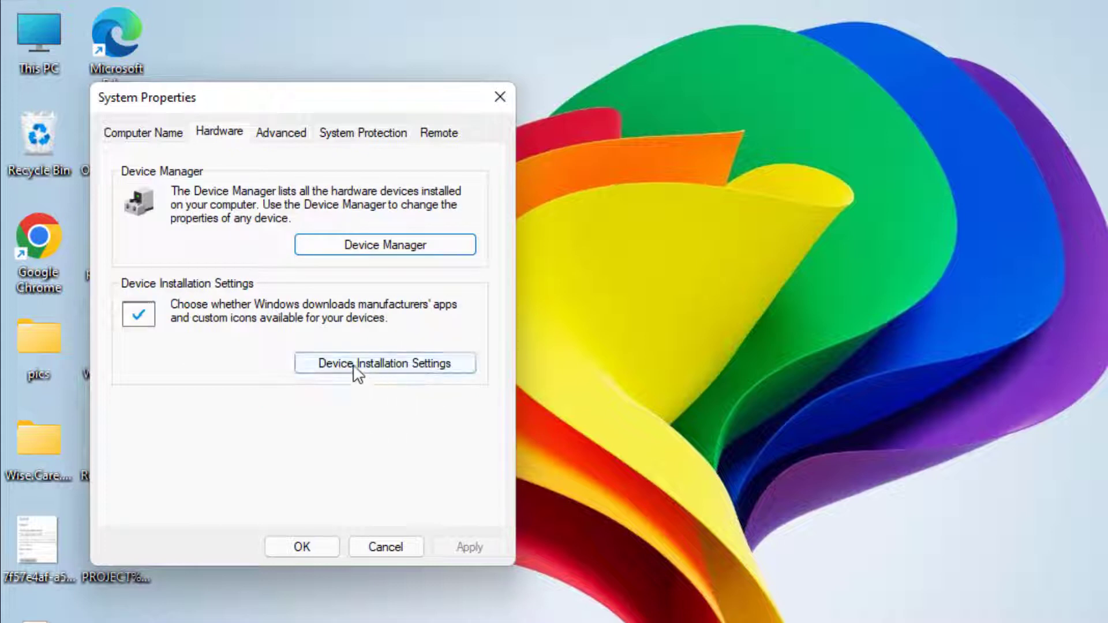
pyautogui.click(379, 370)
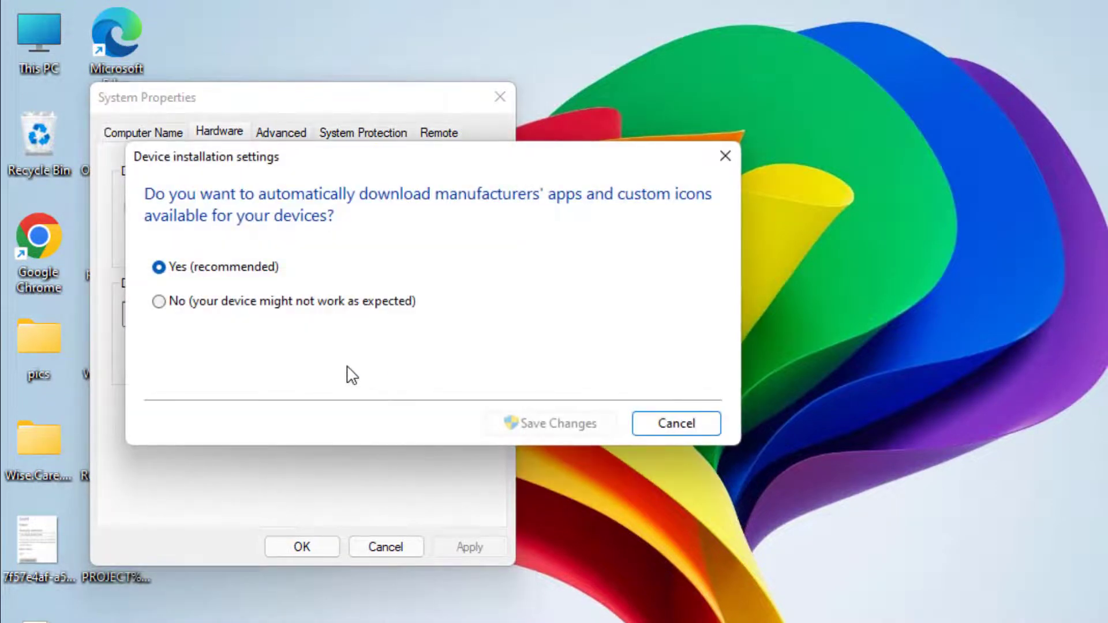
pyautogui.click(272, 310)
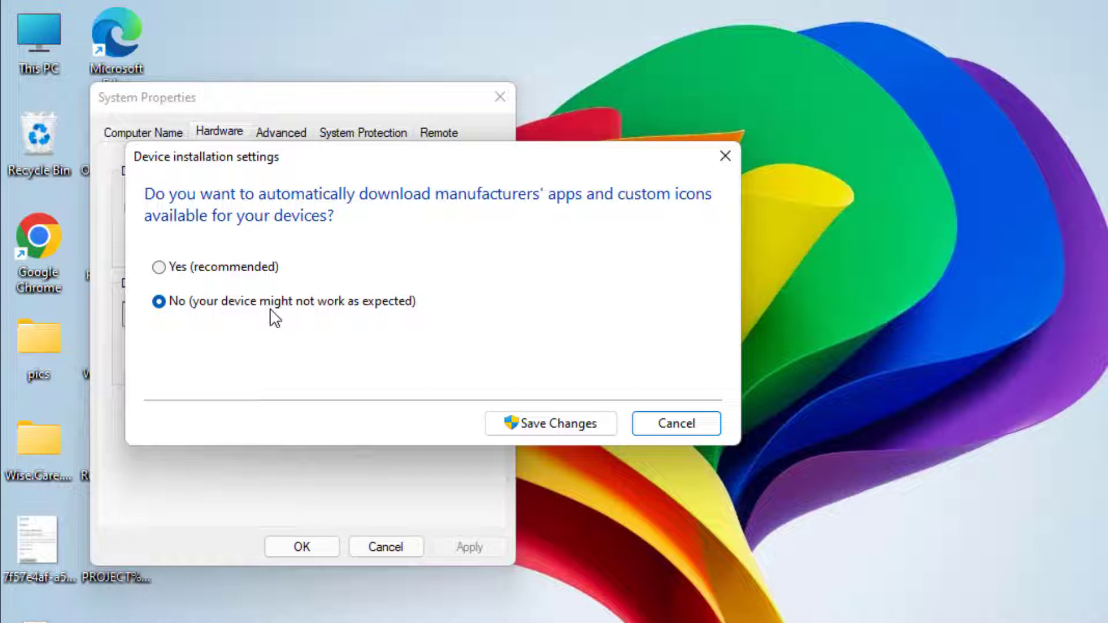
pyautogui.click(524, 422)
pyautogui.click(303, 548)
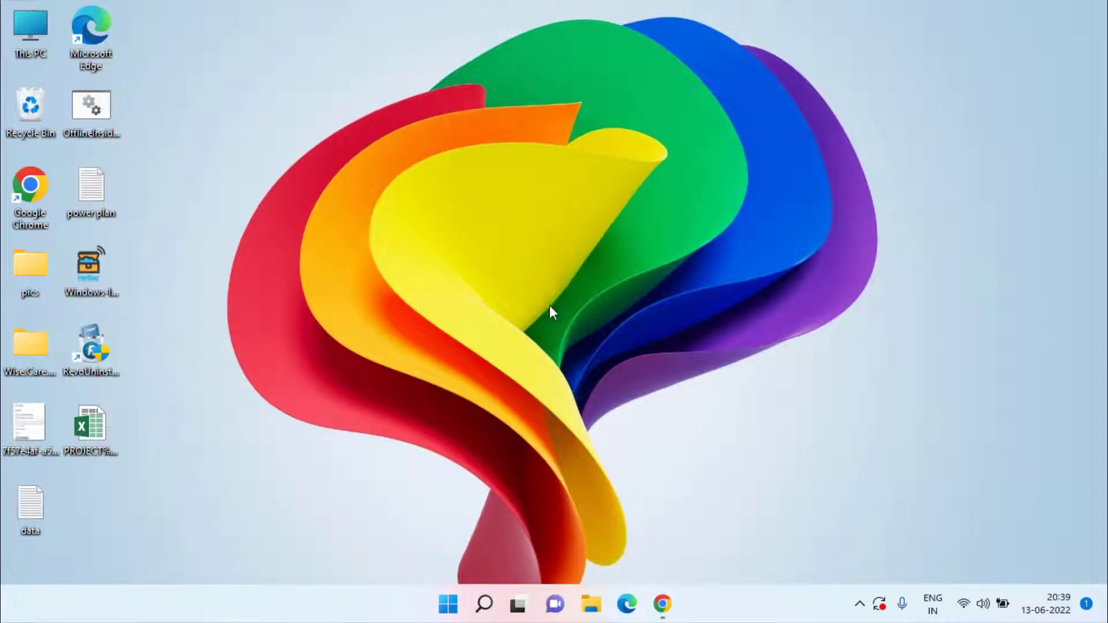
# Open the 'Version 18.0.5.1 Now Available!' DDU release post in Chrome
pyautogui.click(671, 605)
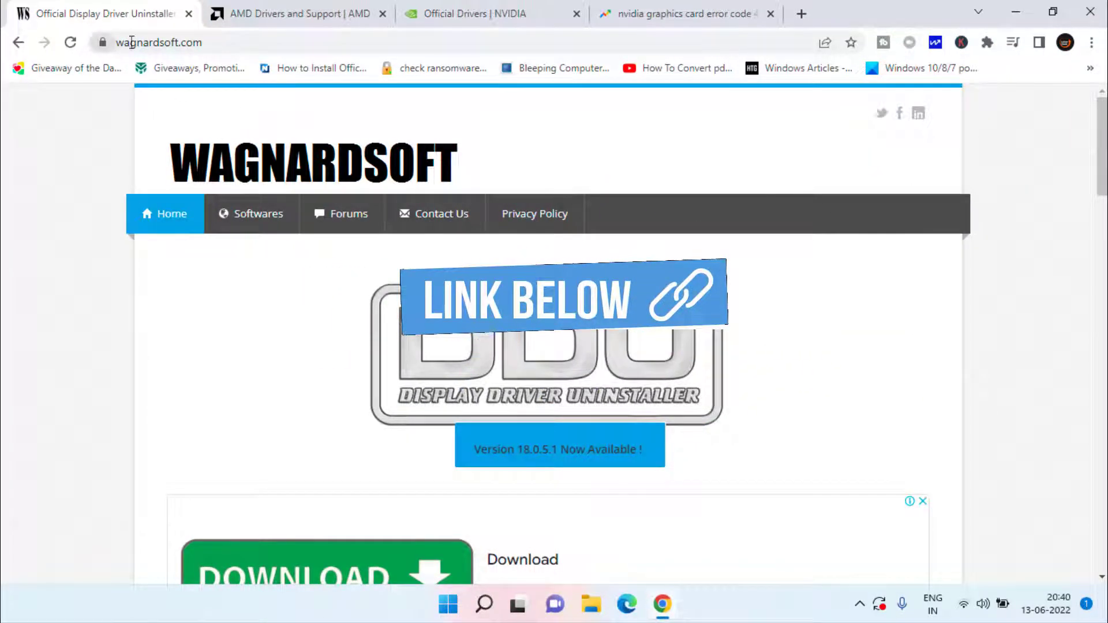
pyautogui.scroll(-1, 325, 236)
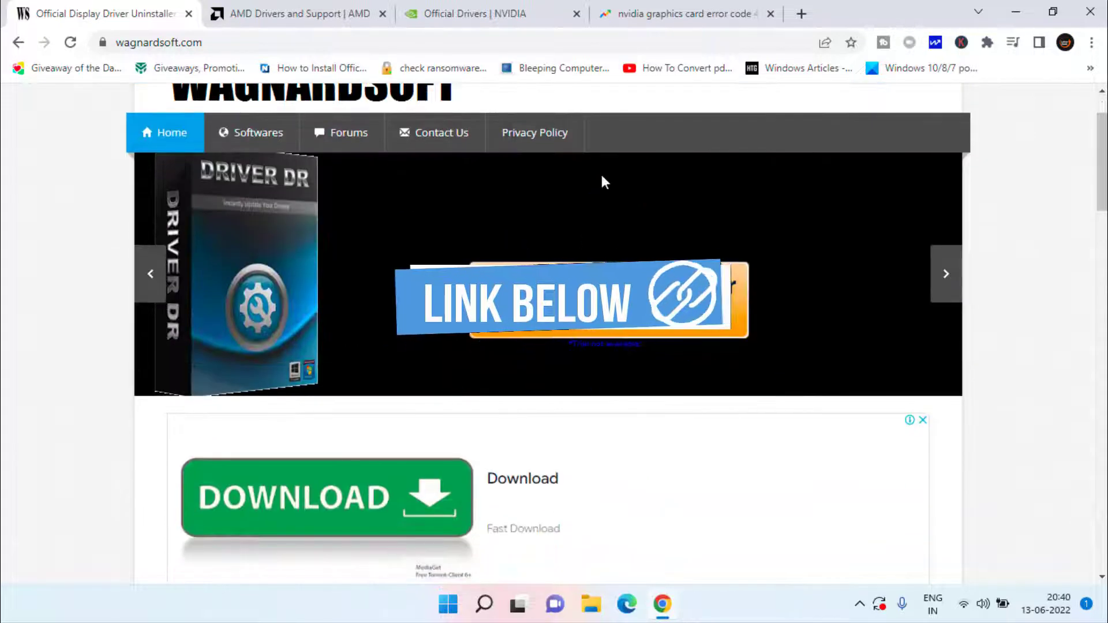
pyautogui.click(942, 281)
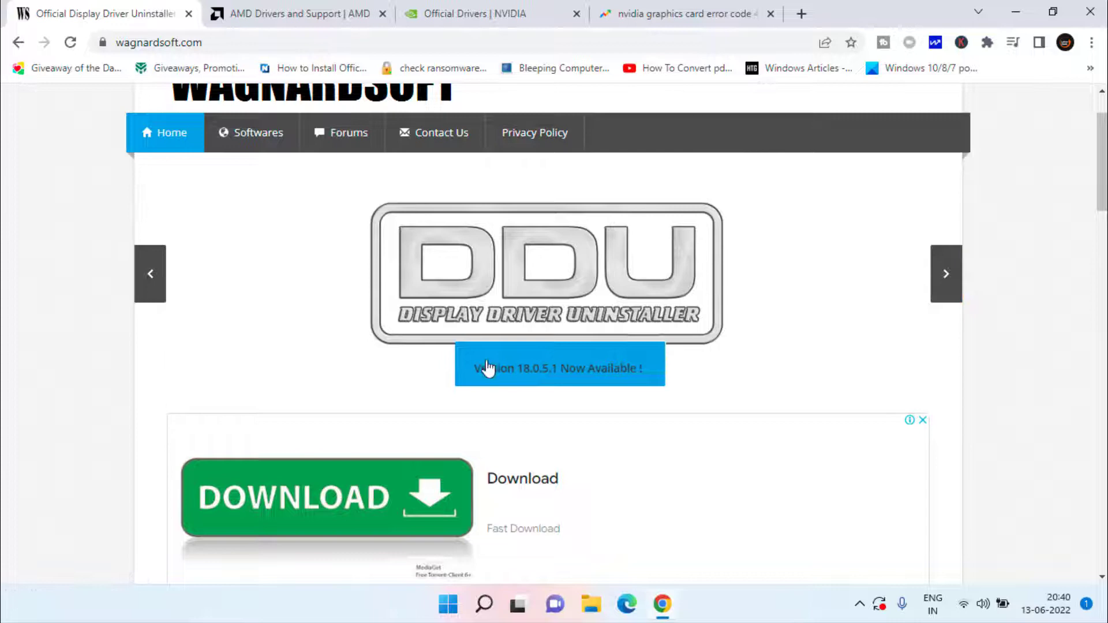
pyautogui.click(535, 374)
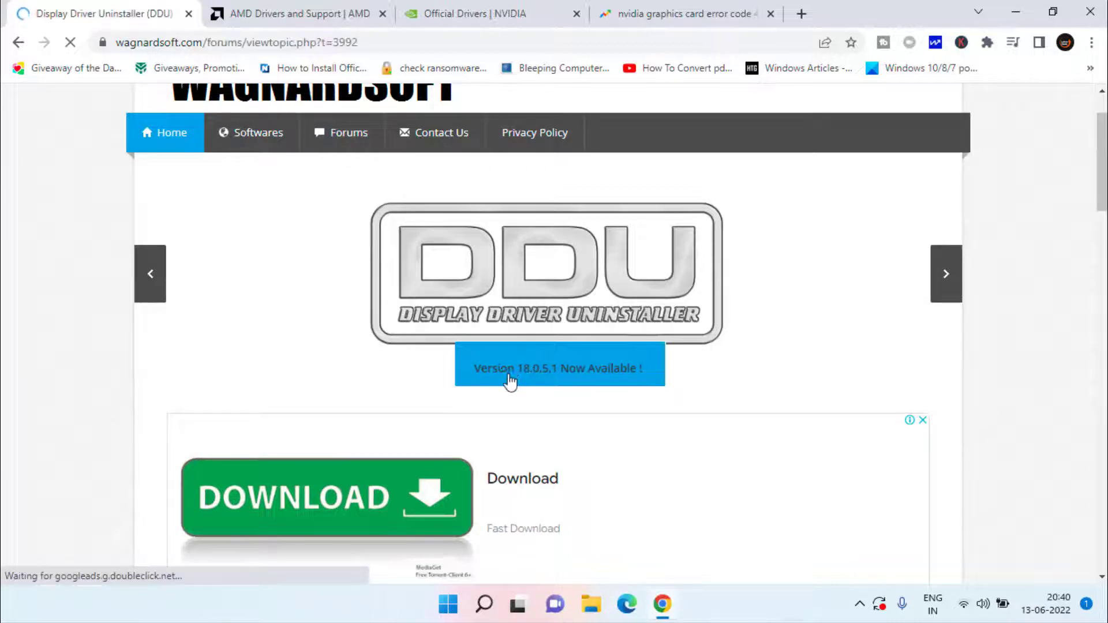
# Download the official DDU v18.0.5.1 installer and save it to the Desktop
pyautogui.scroll(-3, 485, 372)
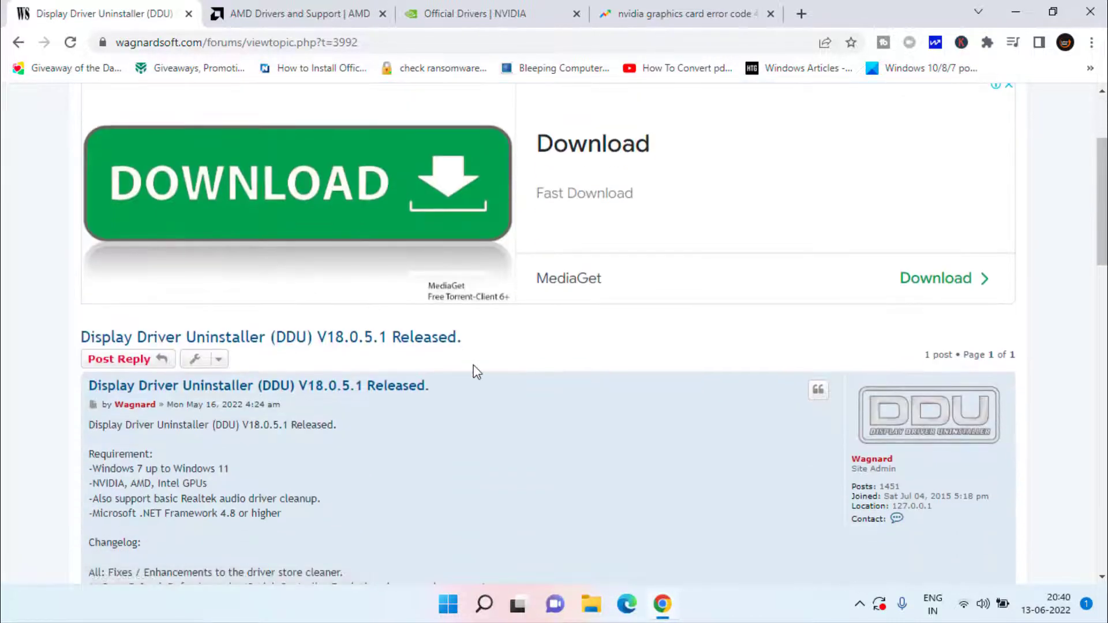
pyautogui.scroll(-13, 473, 365)
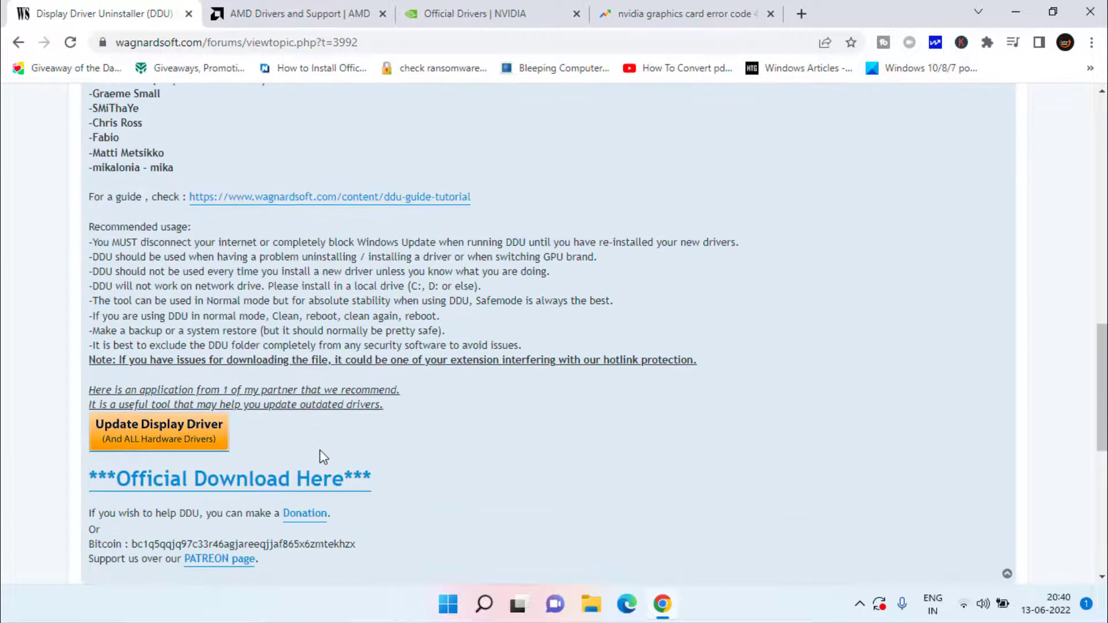
pyautogui.click(253, 482)
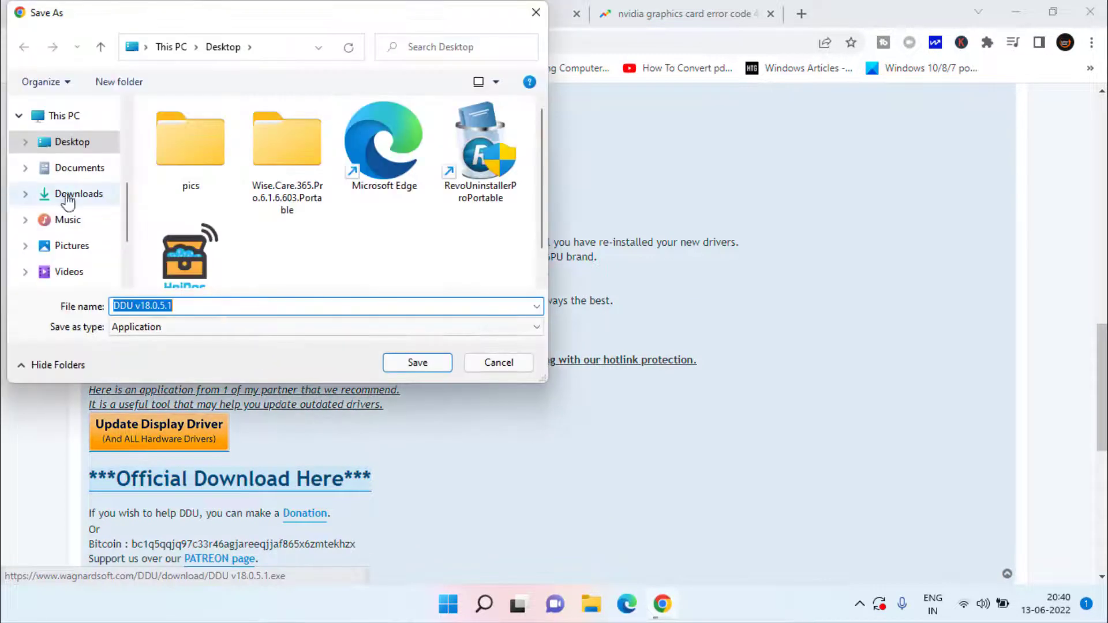
pyautogui.click(418, 363)
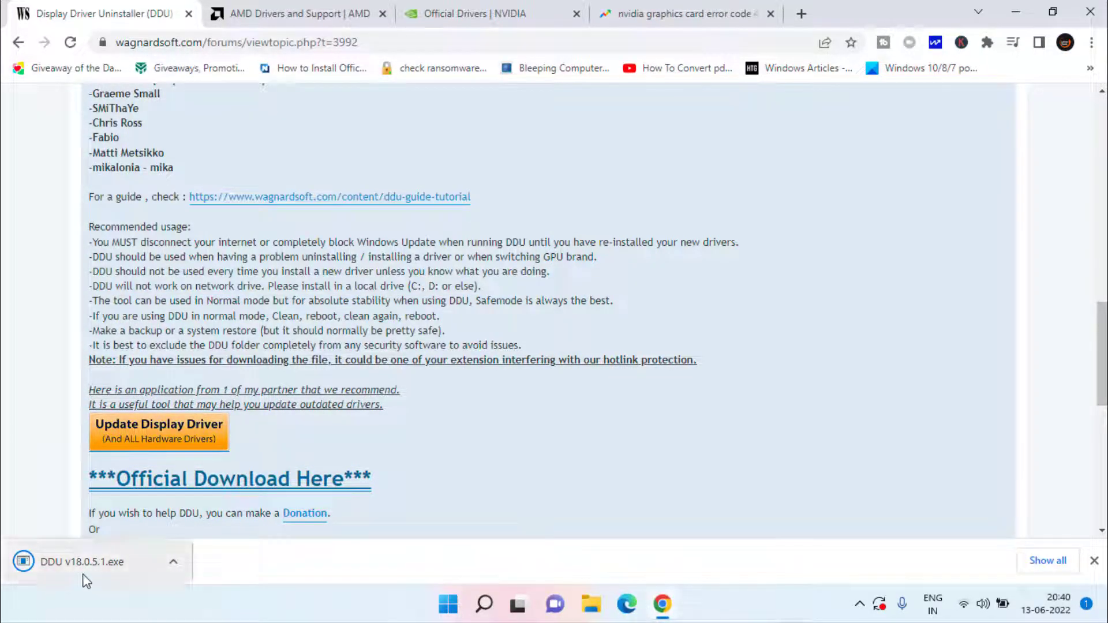
pyautogui.press('super+d')
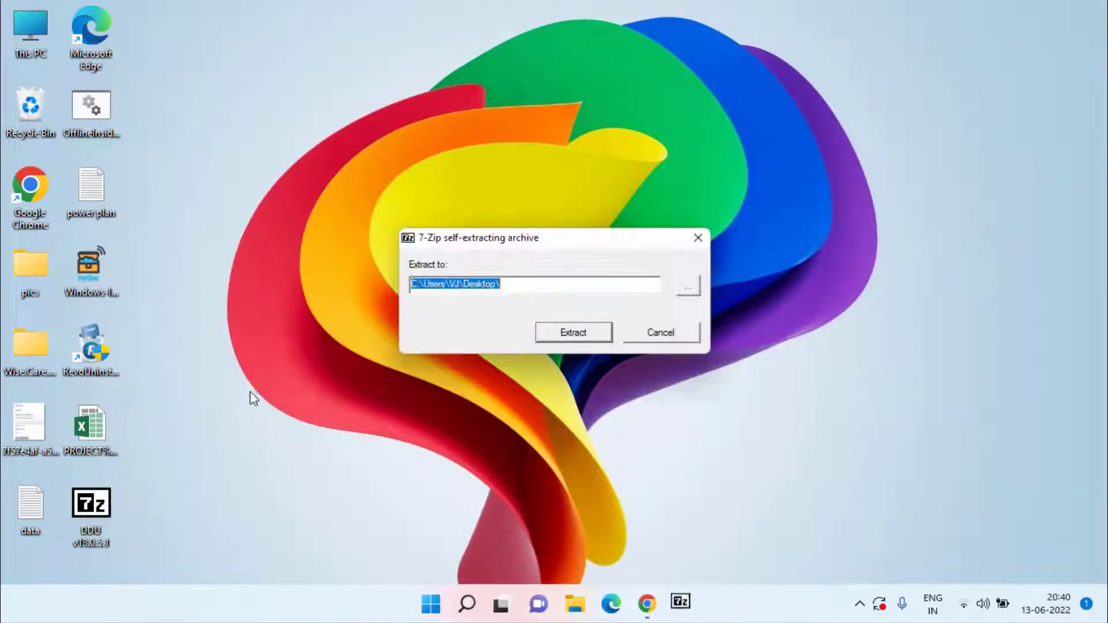
# Extract DDU to the desktop and open the DDU v18.0.5.1 folder, selecting Display Driver Uninstaller
pyautogui.click(577, 329)
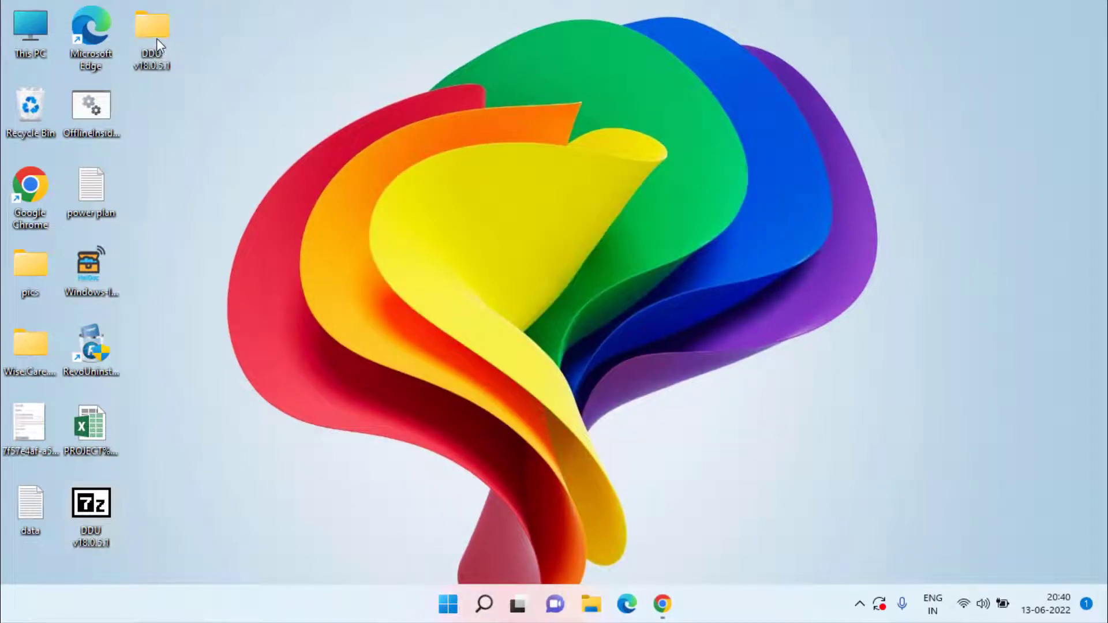
pyautogui.doubleClick(155, 36)
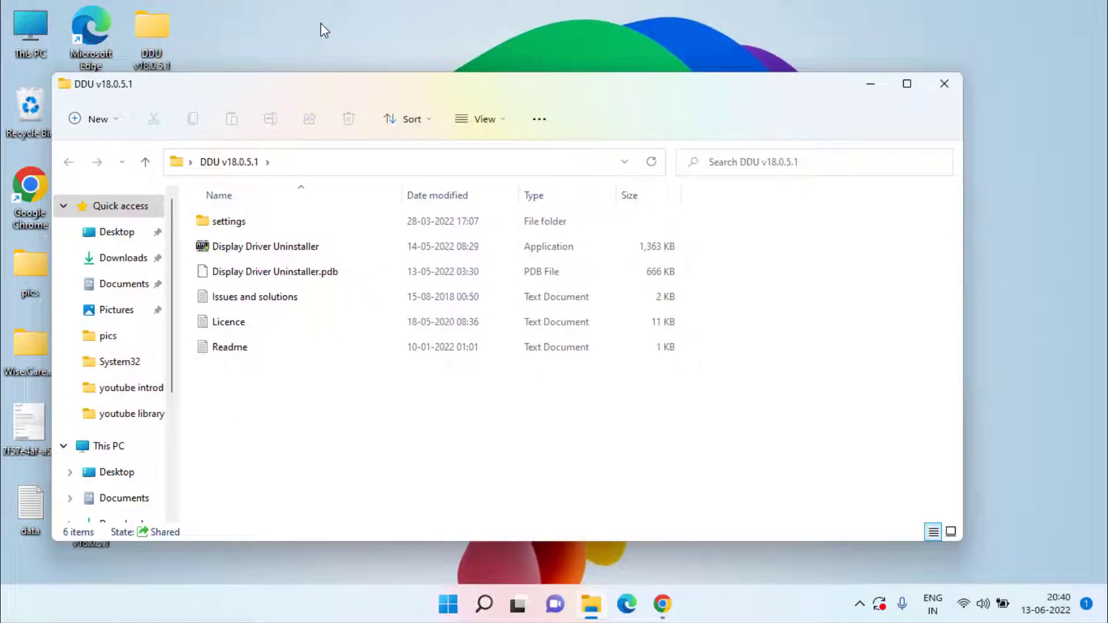
pyautogui.click(323, 253)
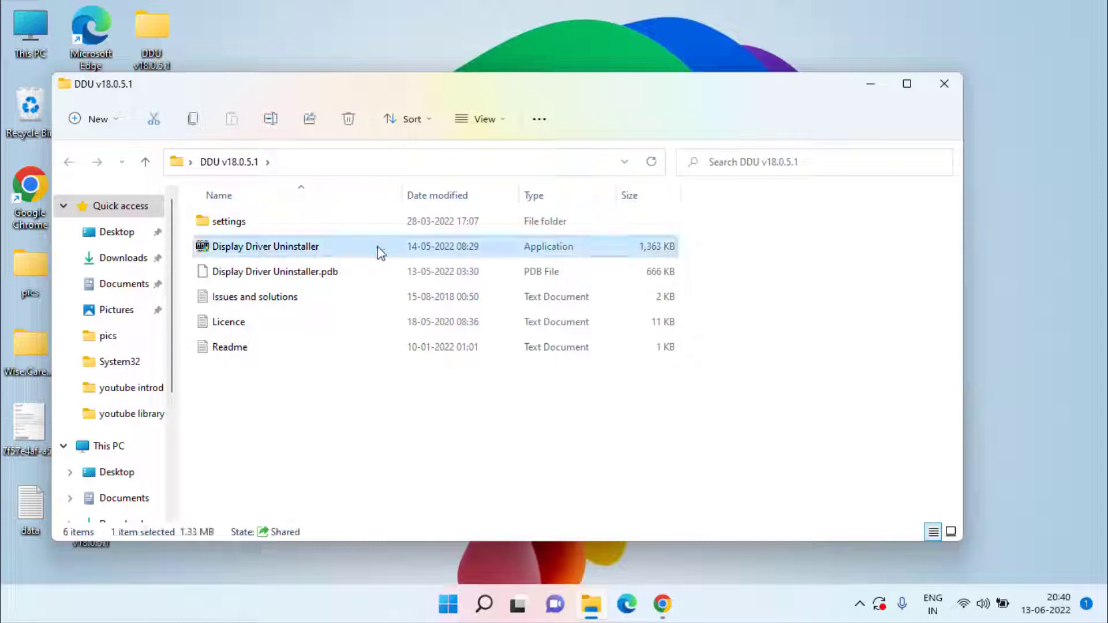
# Launch Display Driver Uninstaller, dismissing the first-launch notice, Options window and Safe Mode warning
pyautogui.doubleClick(289, 252)
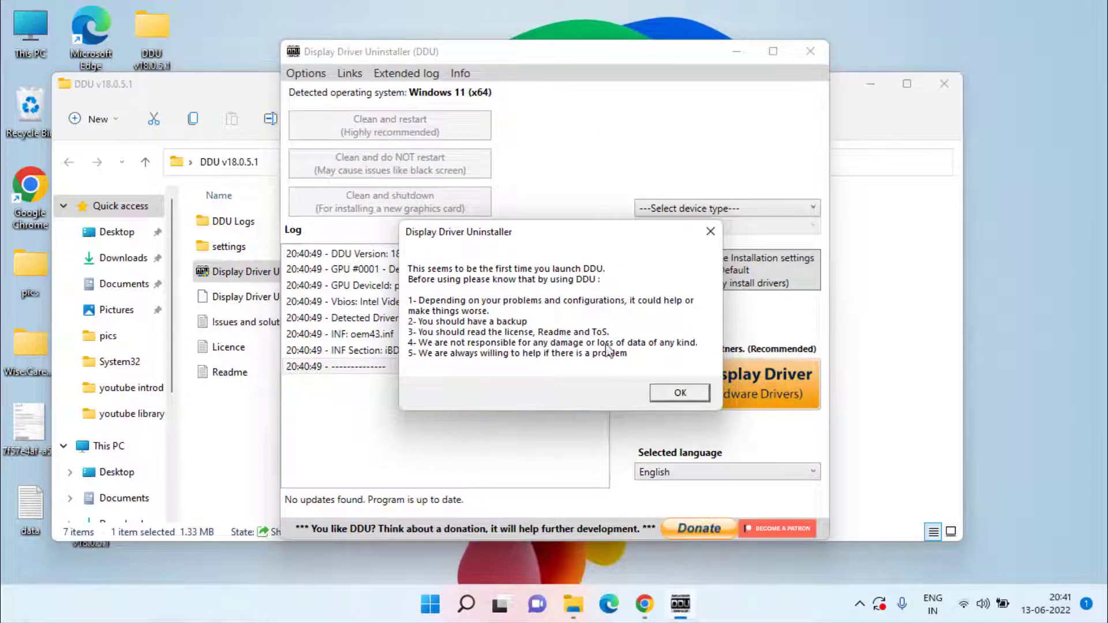
pyautogui.click(685, 390)
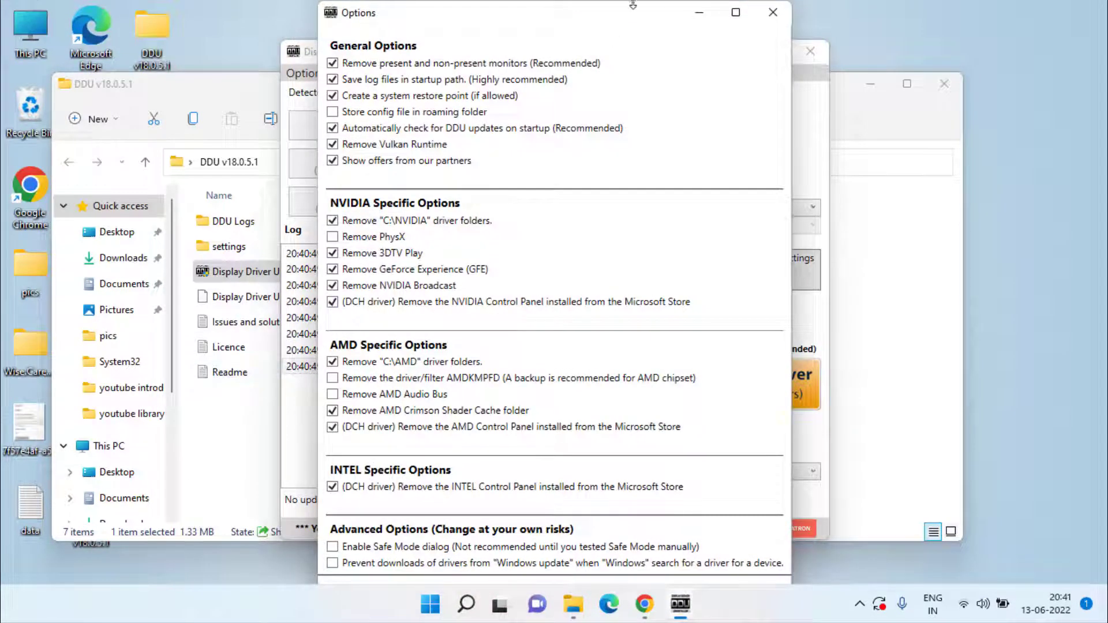
pyautogui.click(781, 17)
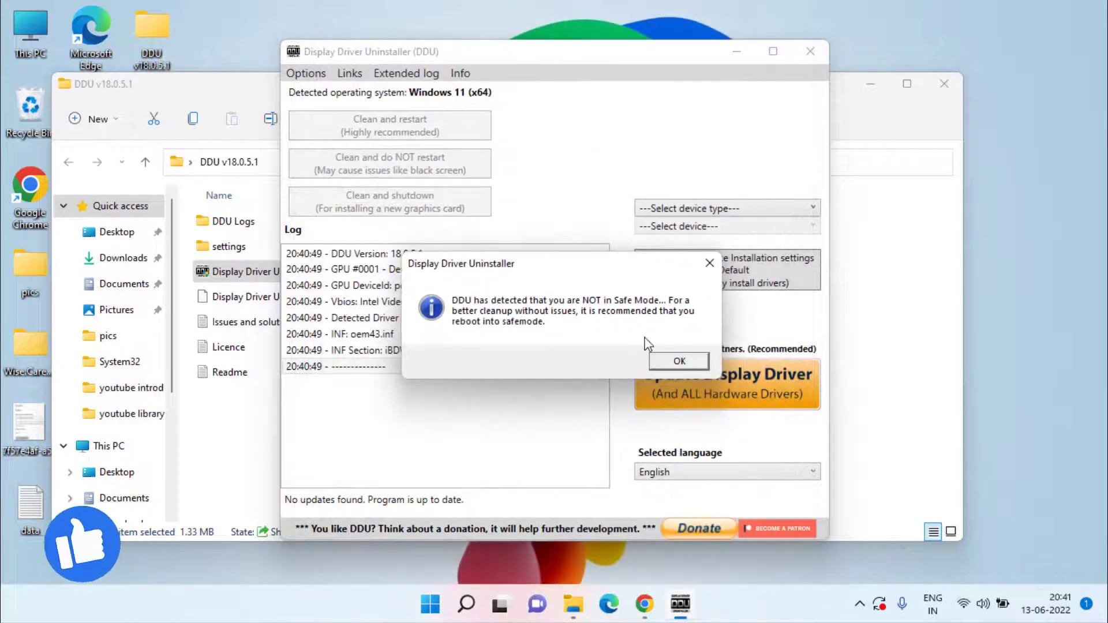
pyautogui.click(680, 363)
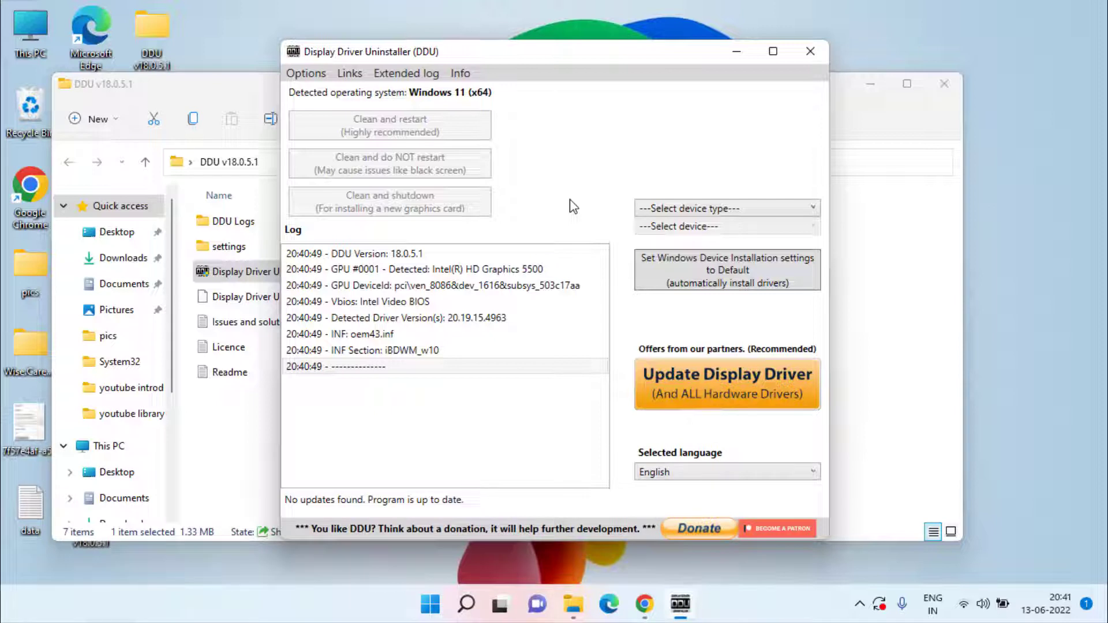
# Select GPU as the device type and NVIDIA as the device to clean
pyautogui.click(736, 210)
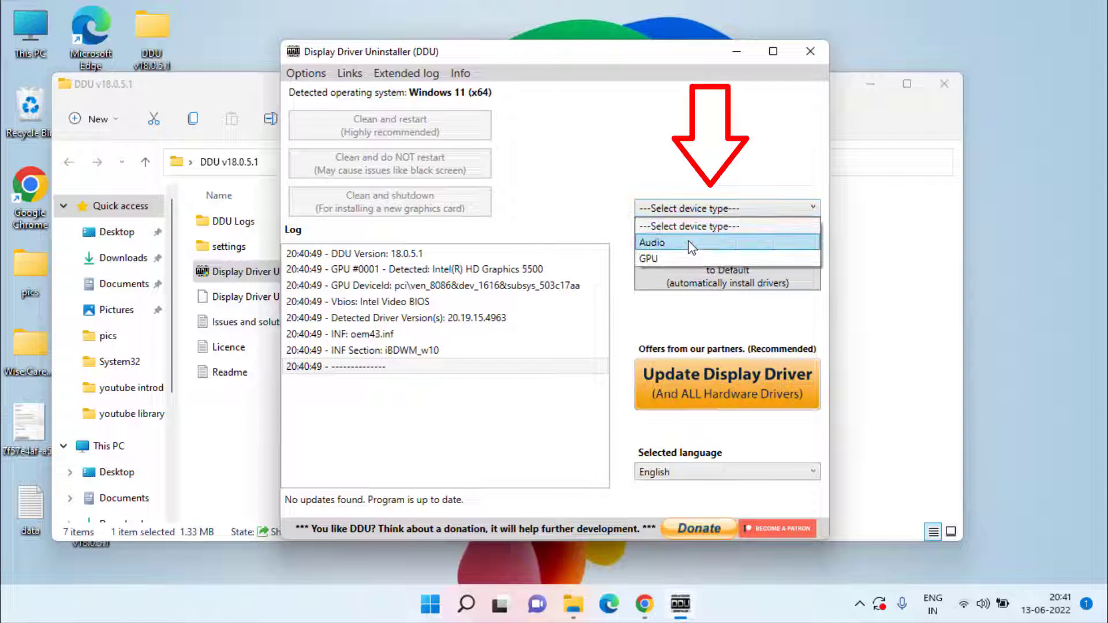
pyautogui.click(669, 260)
pyautogui.click(660, 225)
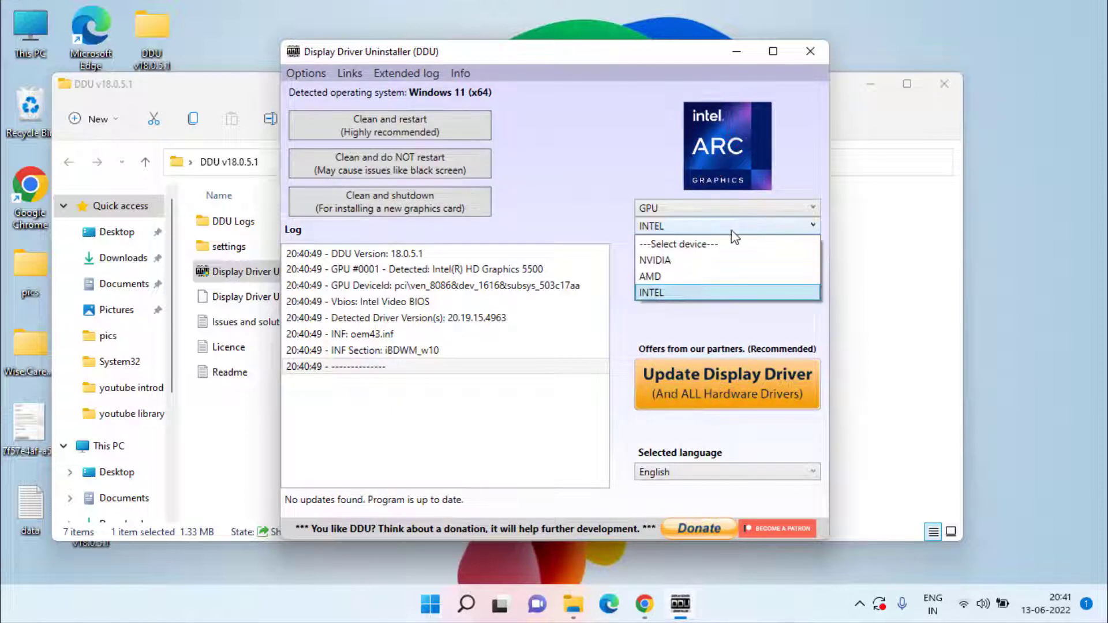
pyautogui.click(671, 261)
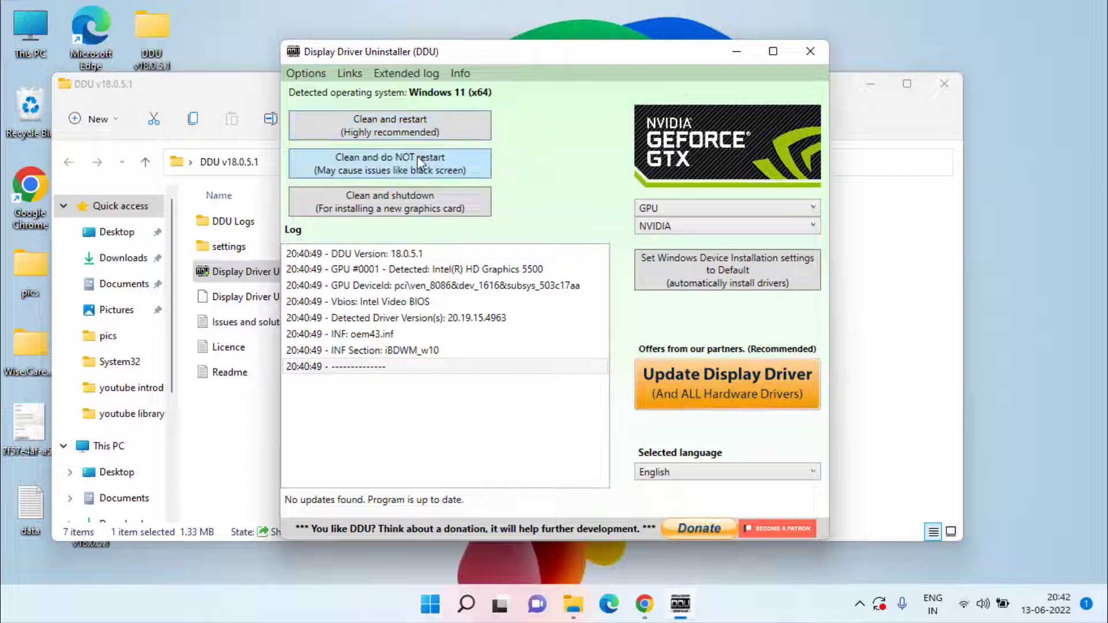
# Run 'Clean and do NOT restart' on the NVIDIA drivers and exit DDU when done
pyautogui.click(430, 166)
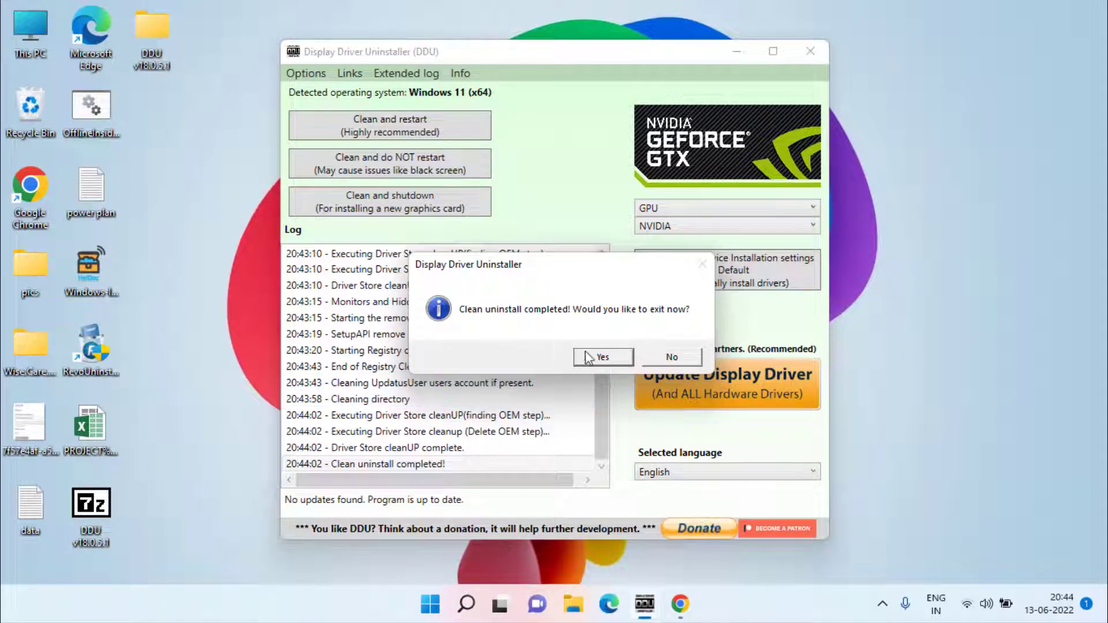
pyautogui.click(613, 362)
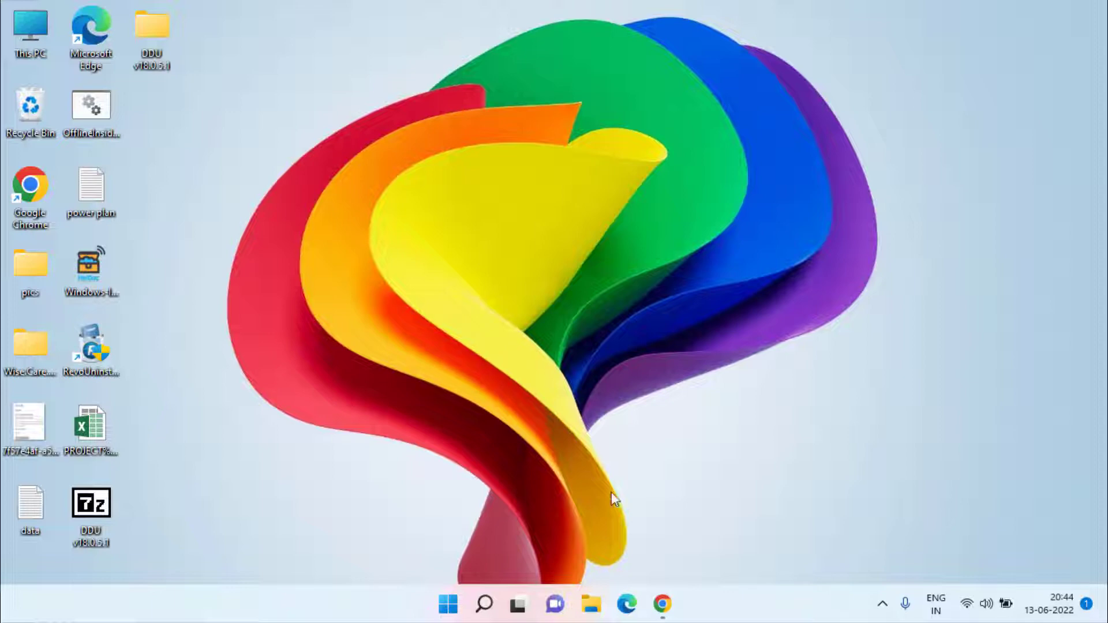
# Return to the NVIDIA Official Drivers page with GeForce as the product type
pyautogui.click(663, 604)
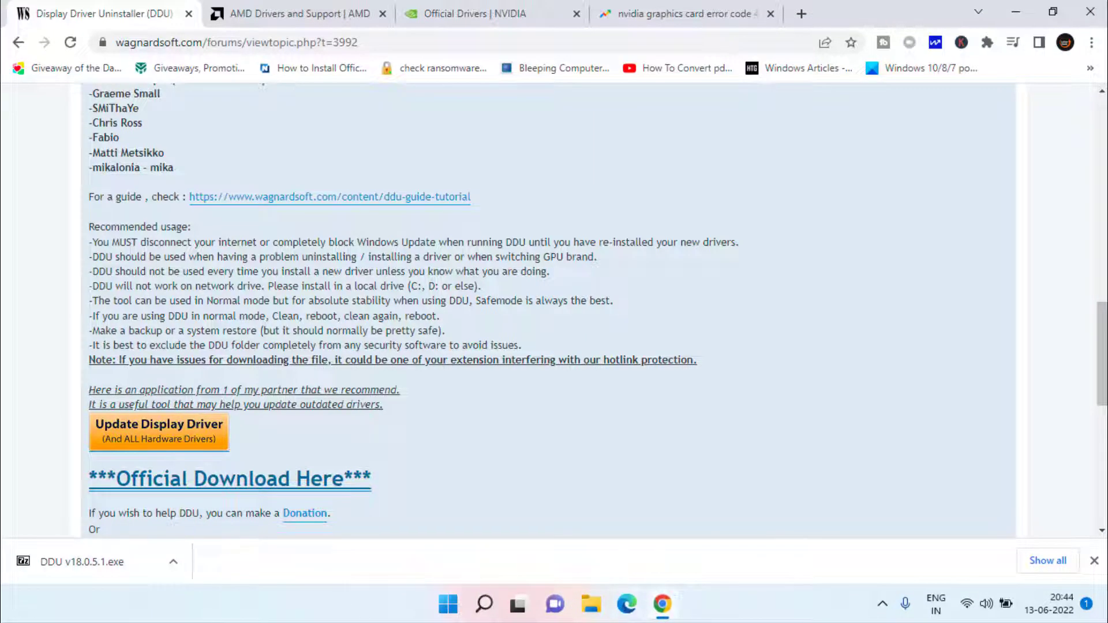
pyautogui.click(270, 12)
pyautogui.click(498, 7)
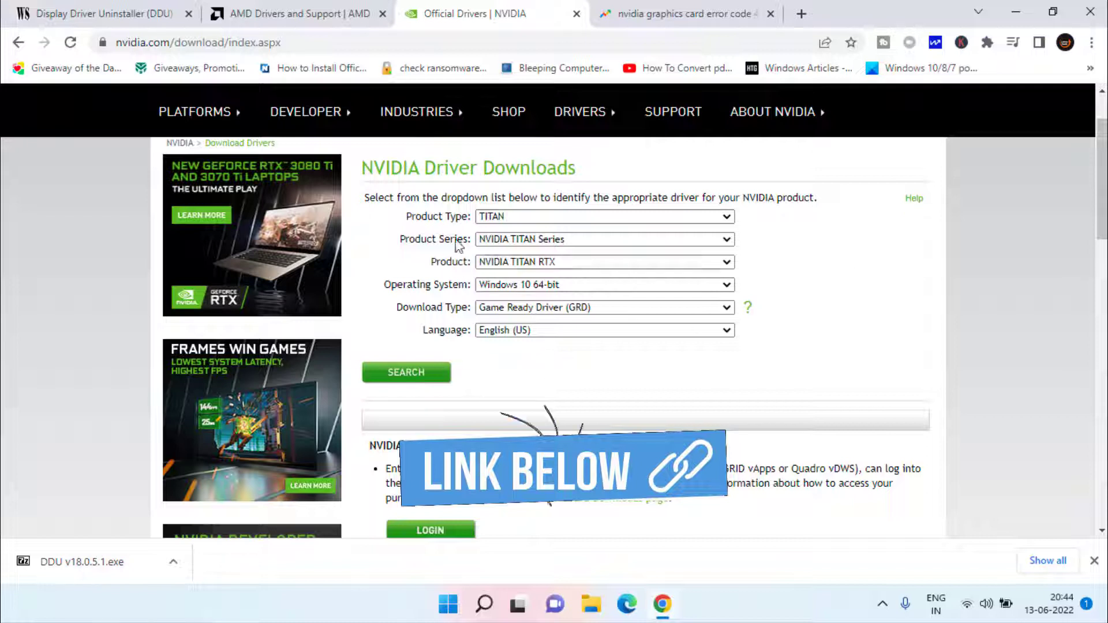
pyautogui.click(561, 216)
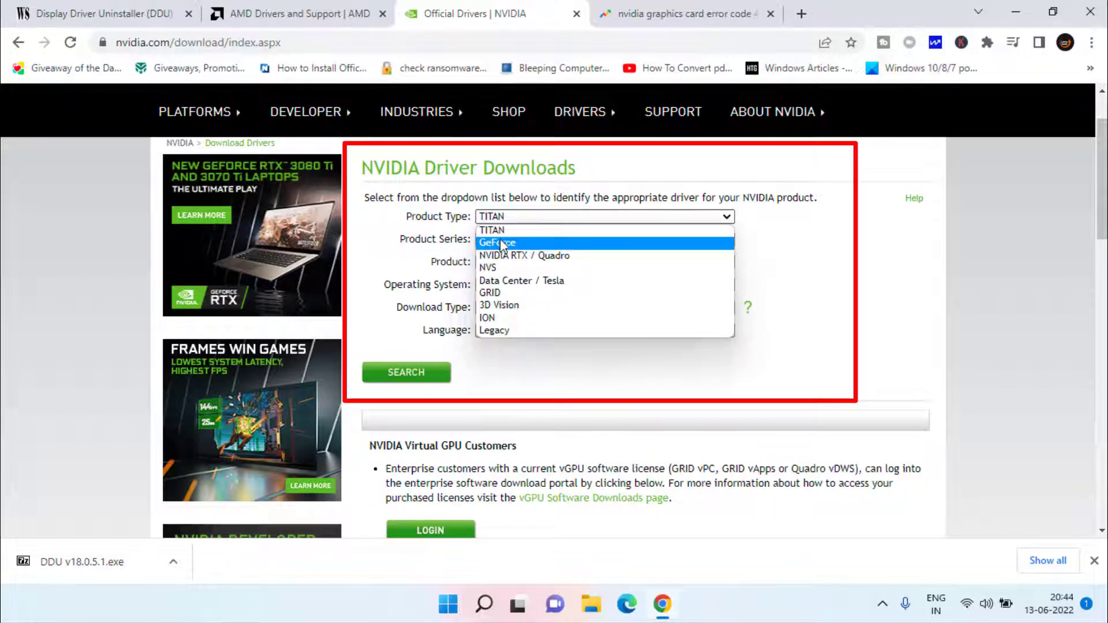
pyautogui.press('Escape')
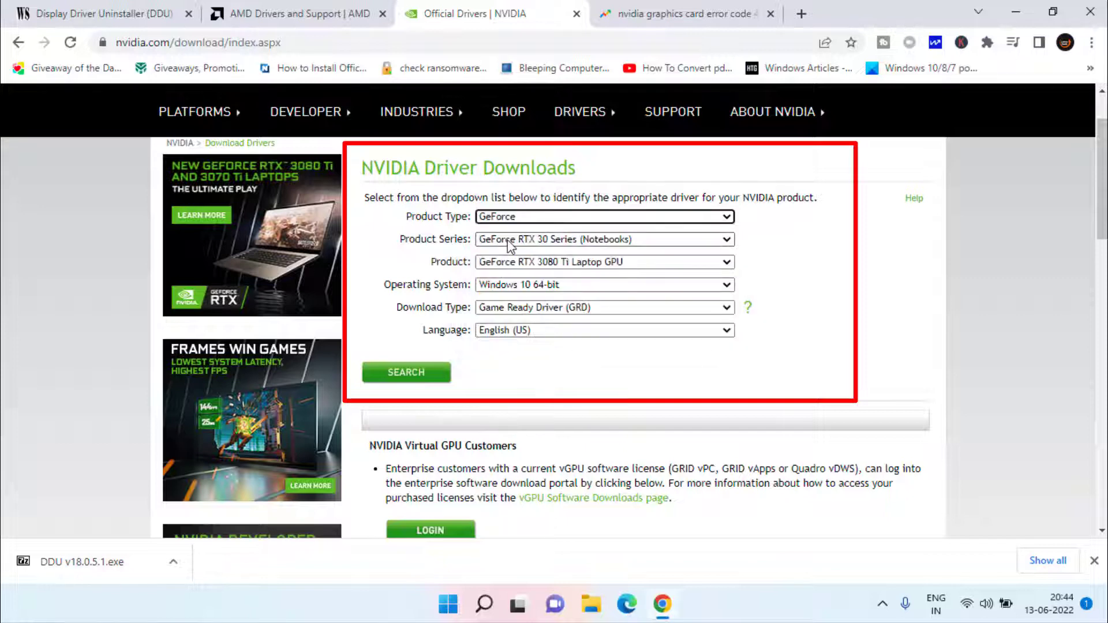
# Choose GeForce RTX 20 Series, GeForce RTX 2080 and Windows 11 in the driver search
pyautogui.click(527, 239)
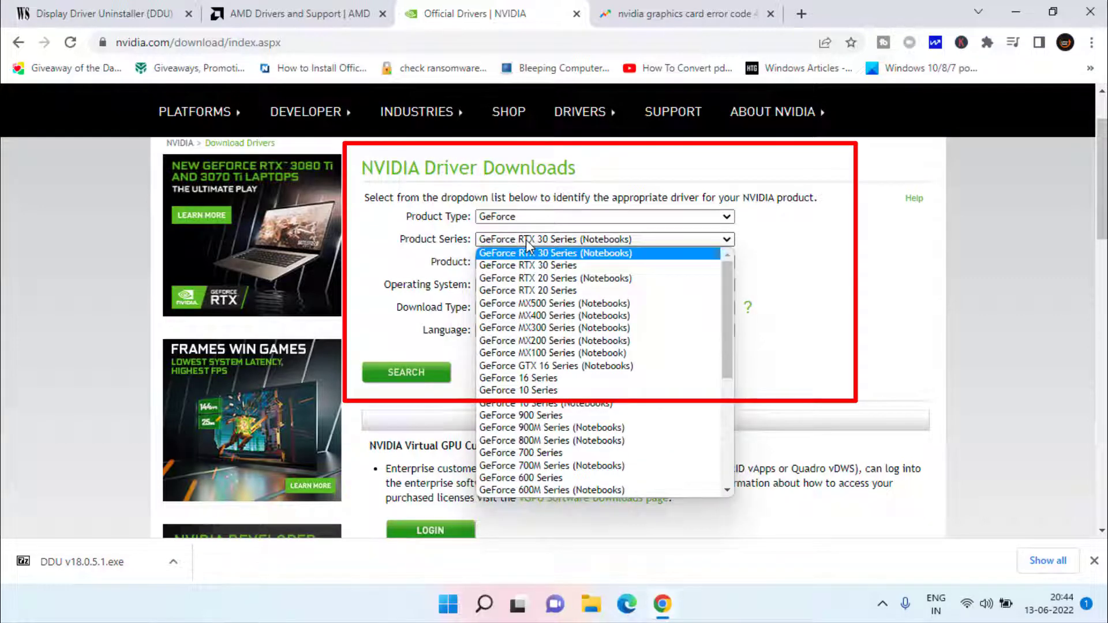
pyautogui.click(527, 290)
pyautogui.click(507, 263)
pyautogui.click(505, 302)
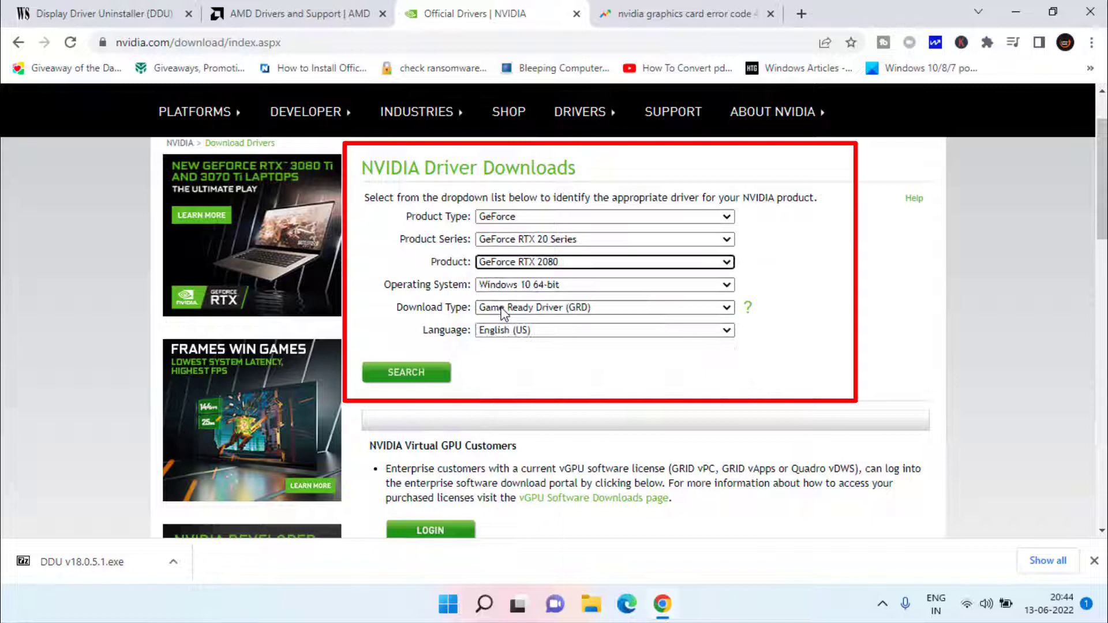
pyautogui.click(530, 285)
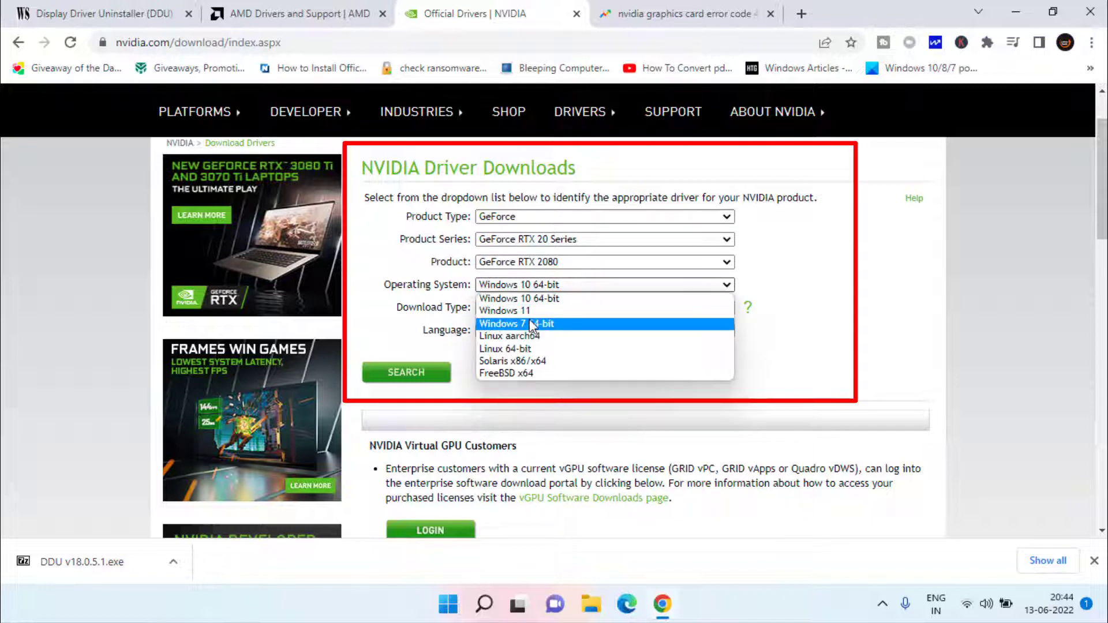
pyautogui.click(530, 312)
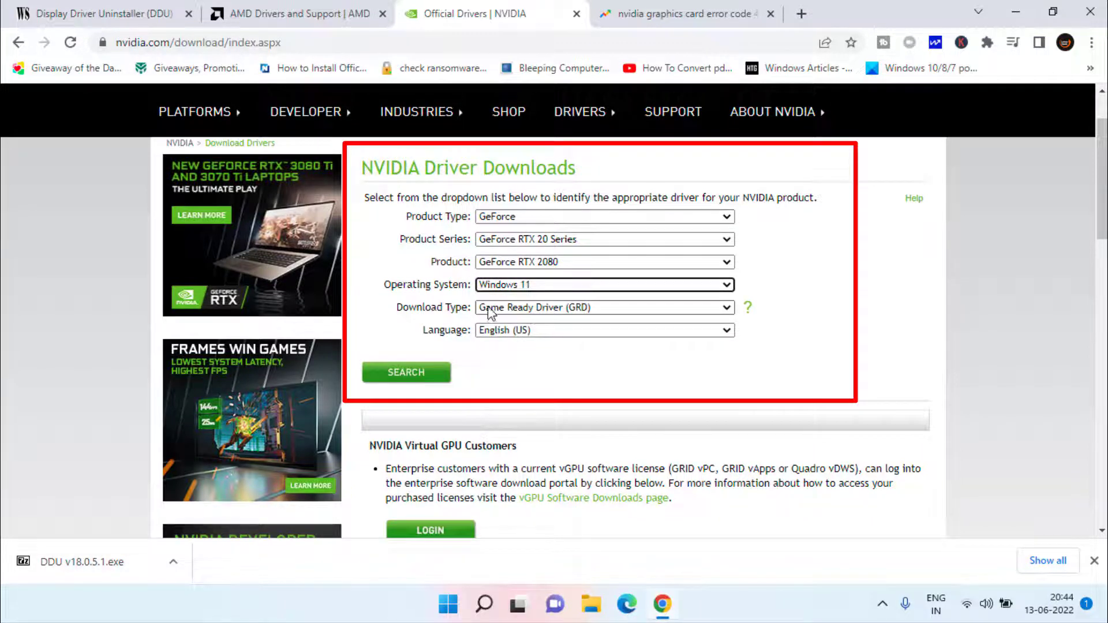
# Search for the matching driver and save the GeForce 512.95 installer to the Desktop
pyautogui.click(418, 379)
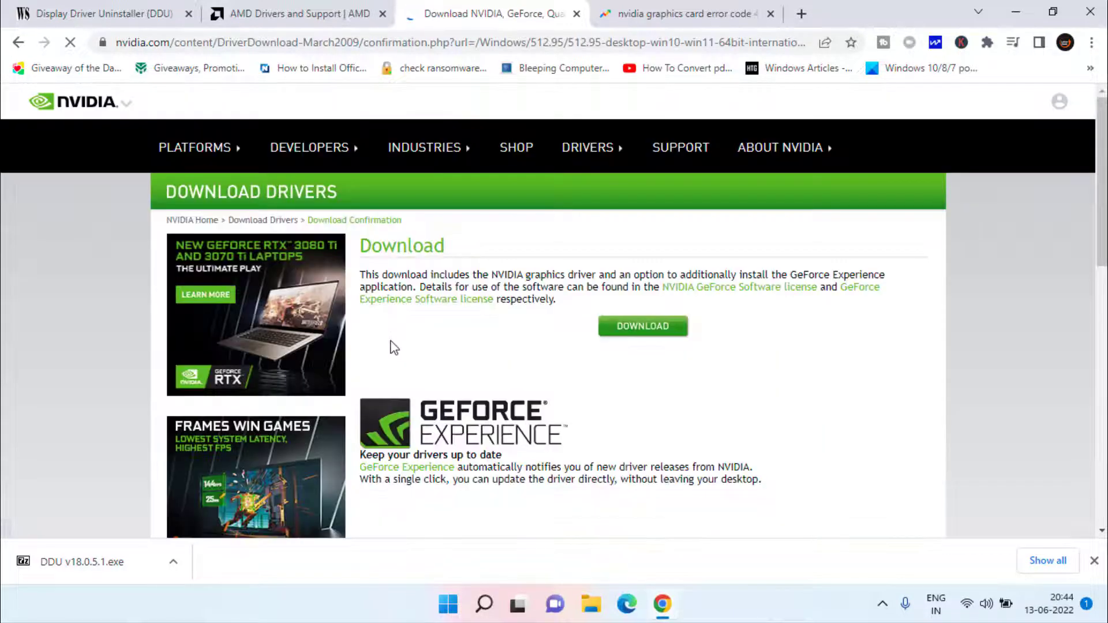
pyautogui.click(653, 328)
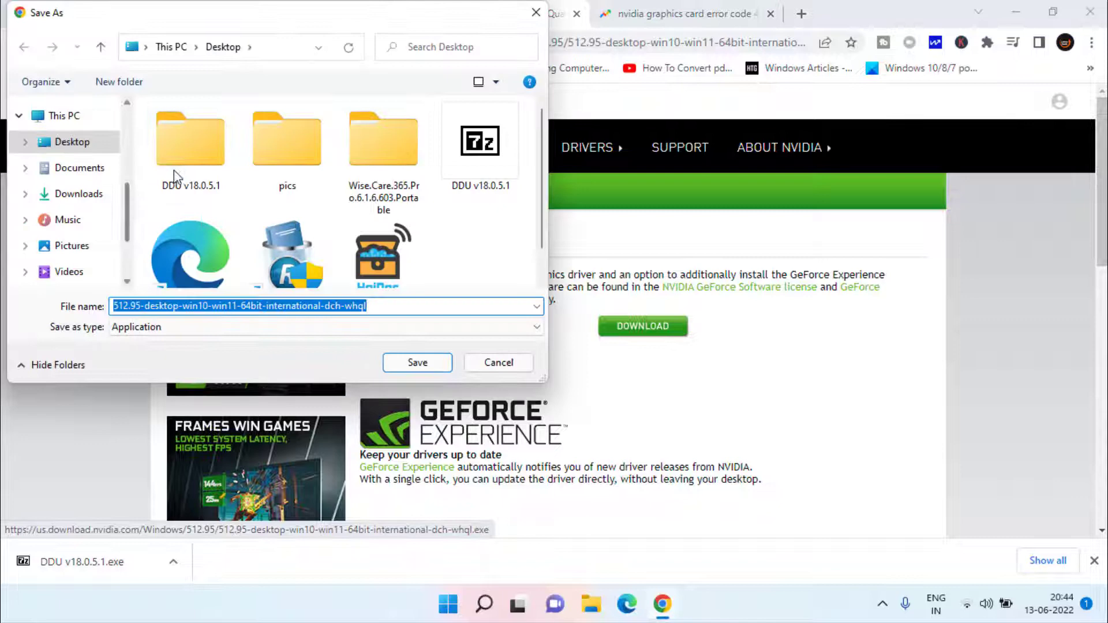
pyautogui.click(432, 367)
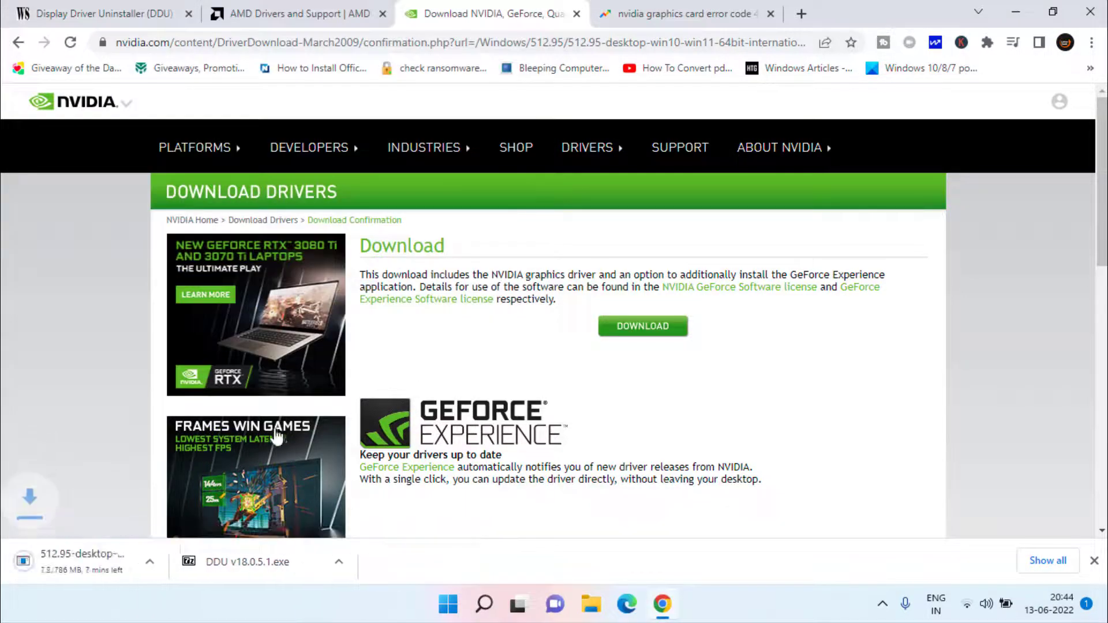
# On the AMD page, select Graphics > AMD Radeon 2nd generation Vega > AMD Radeon VII
pyautogui.click(335, 11)
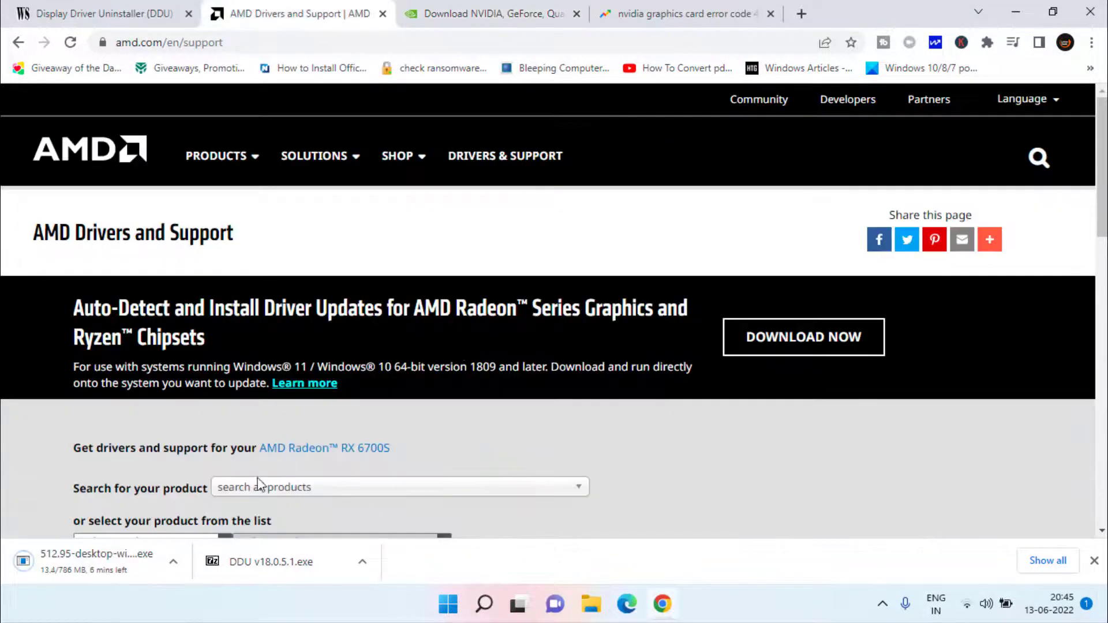
pyautogui.scroll(-4, 525, 358)
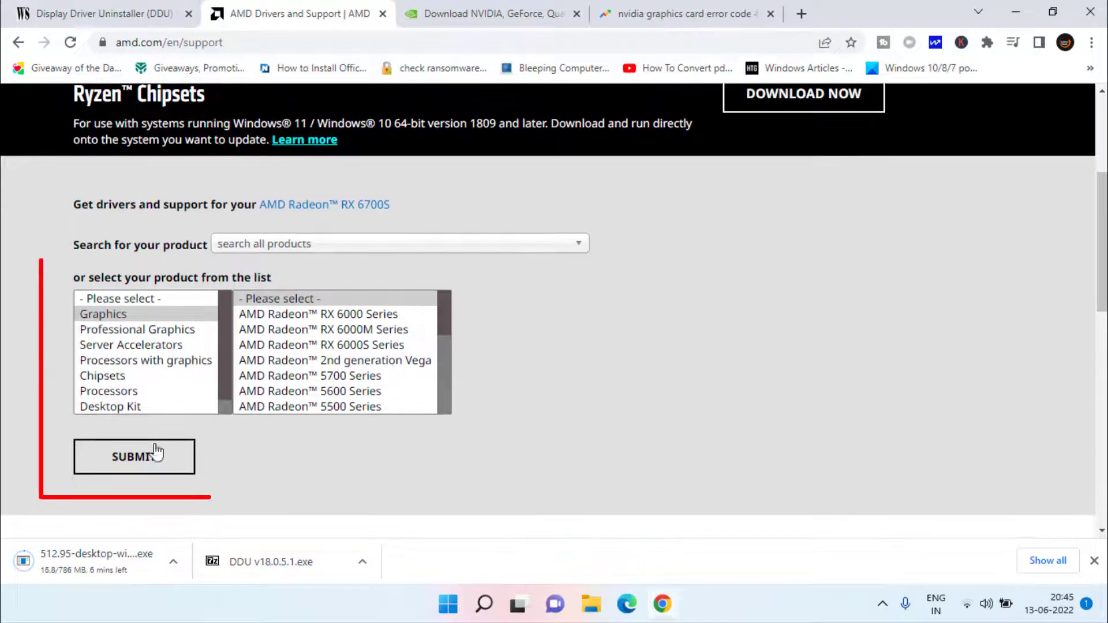
pyautogui.click(295, 359)
pyautogui.click(537, 317)
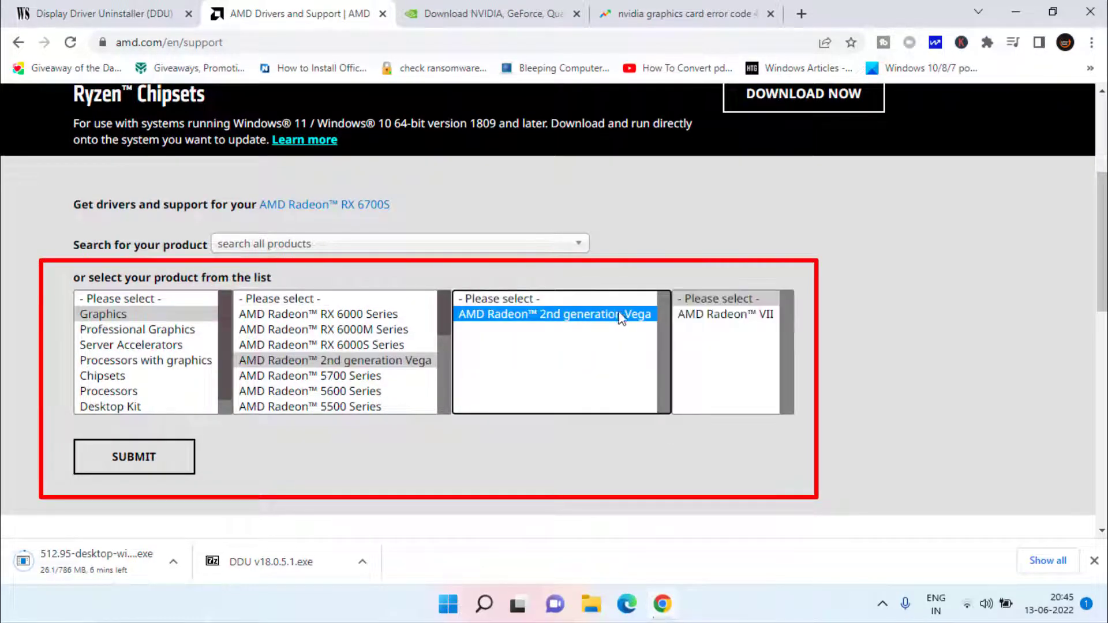
pyautogui.click(761, 317)
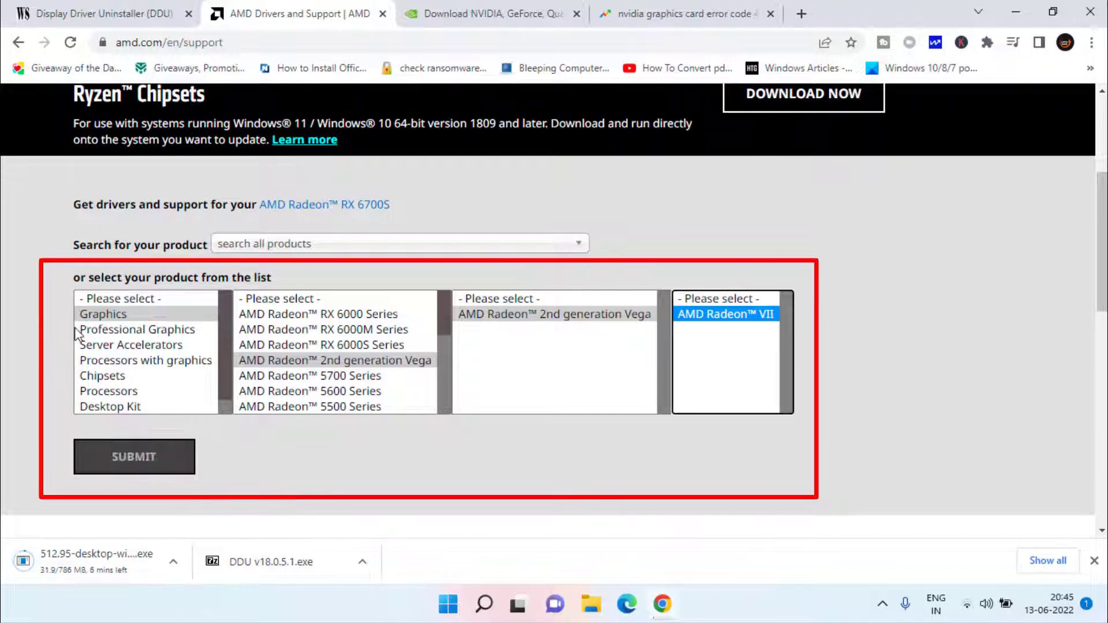
pyautogui.click(325, 247)
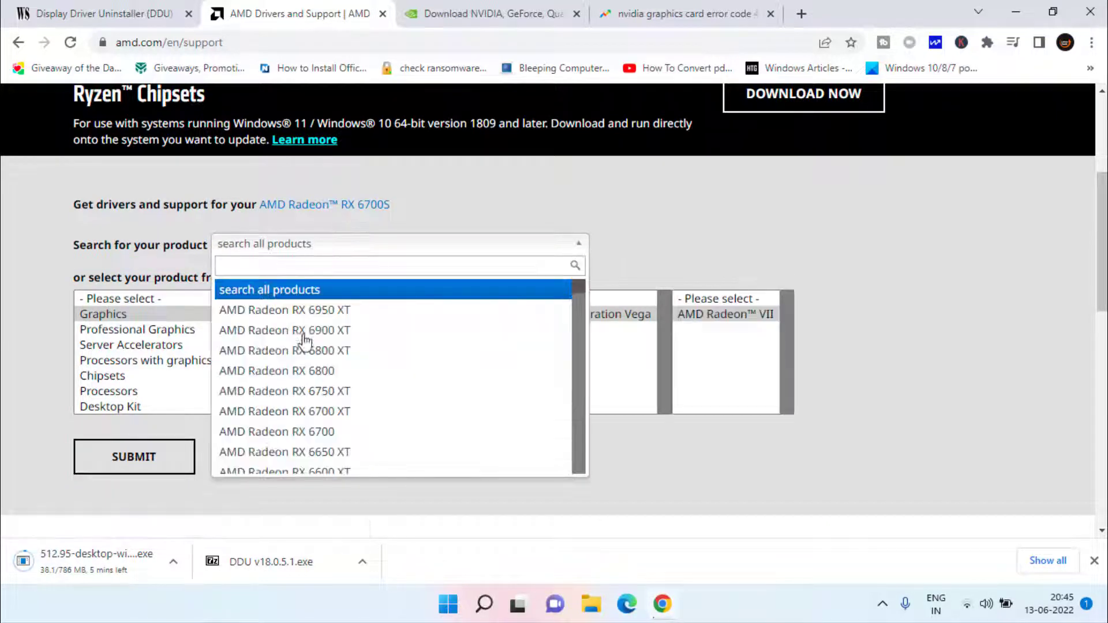
pyautogui.scroll(-2, 306, 354)
pyautogui.scroll(-15, 306, 353)
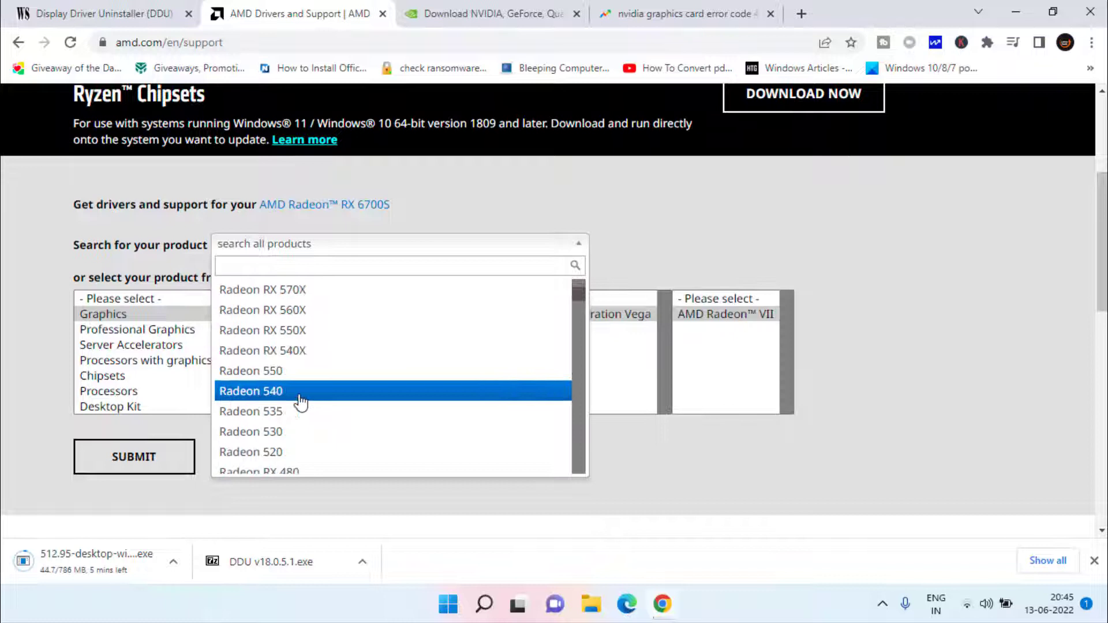
pyautogui.scroll(-4, 301, 398)
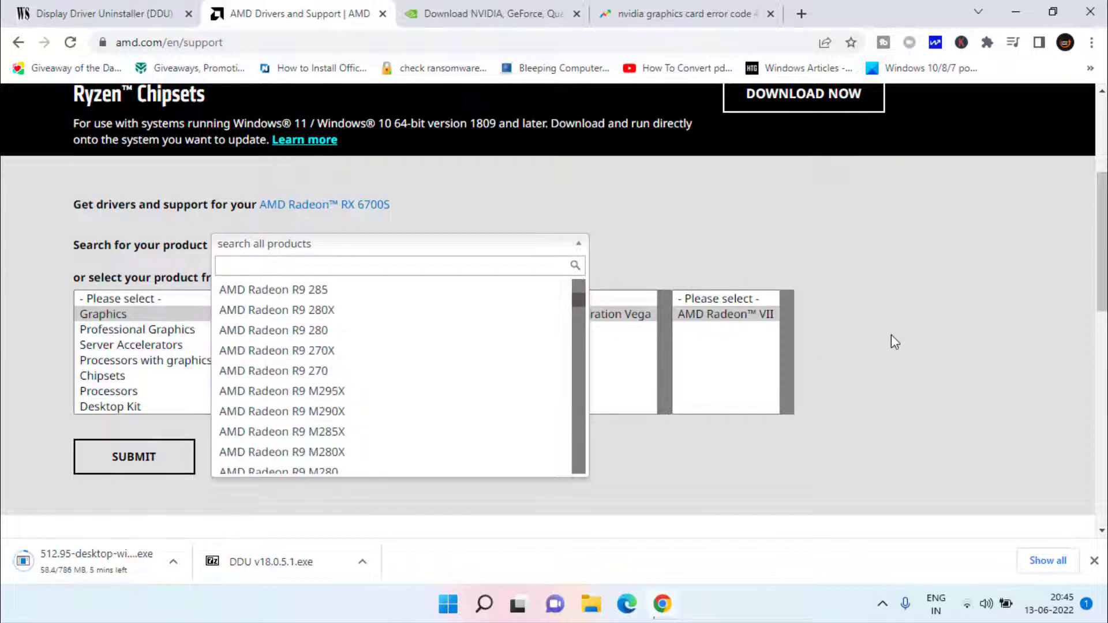
pyautogui.click(805, 333)
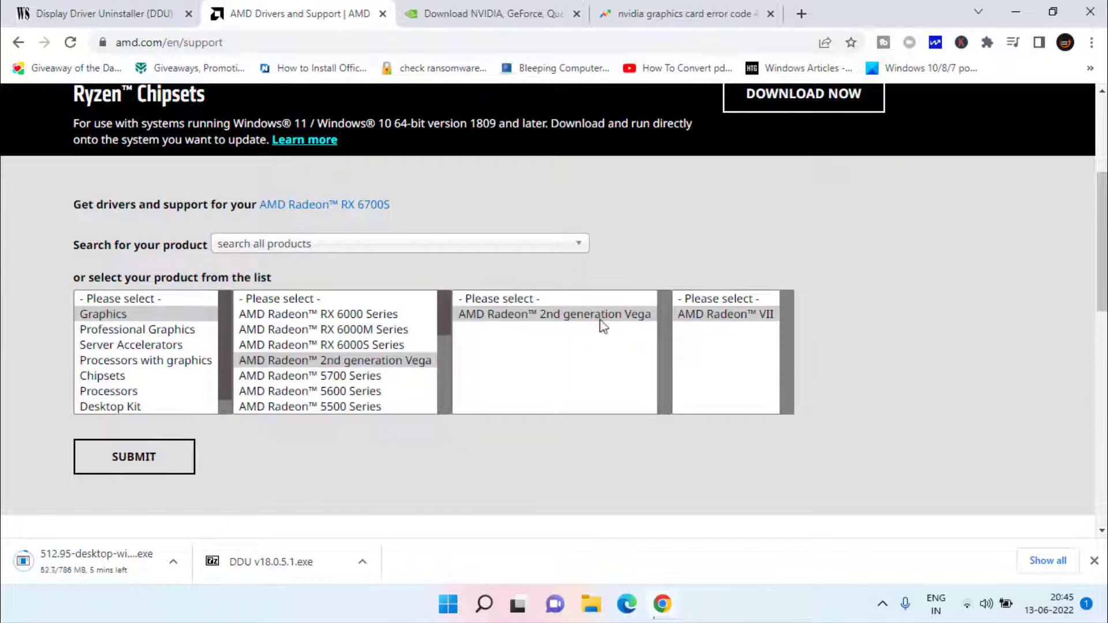
# Submit Radeon VII, save the Windows 11 64-bit Adrenalin 22.5.2 driver to the Desktop, and shrink Chrome
pyautogui.click(149, 456)
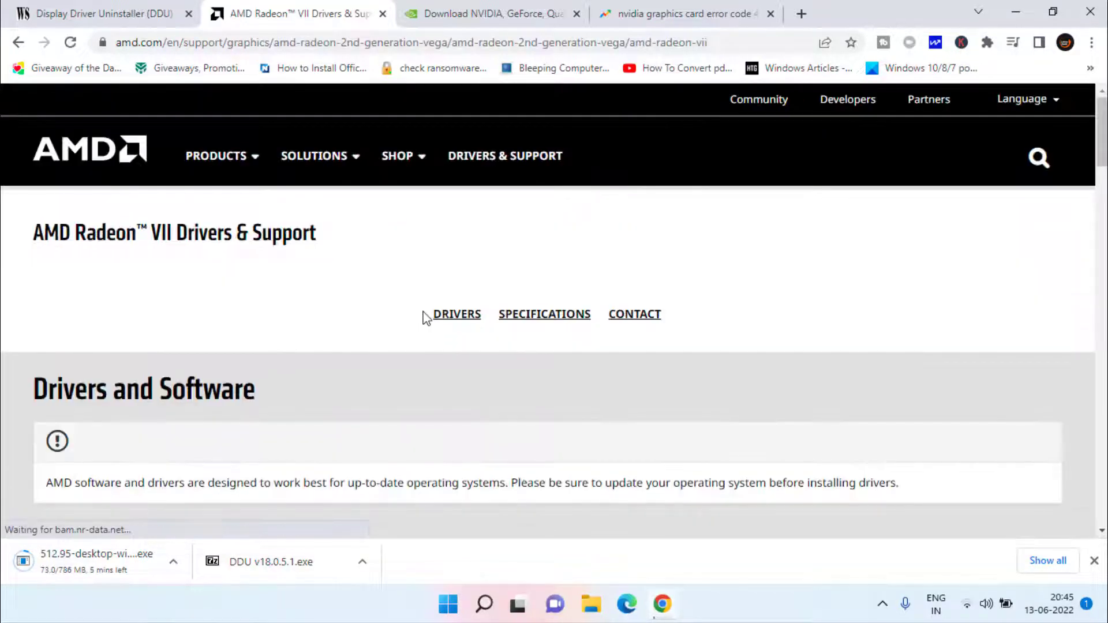
pyautogui.click(428, 315)
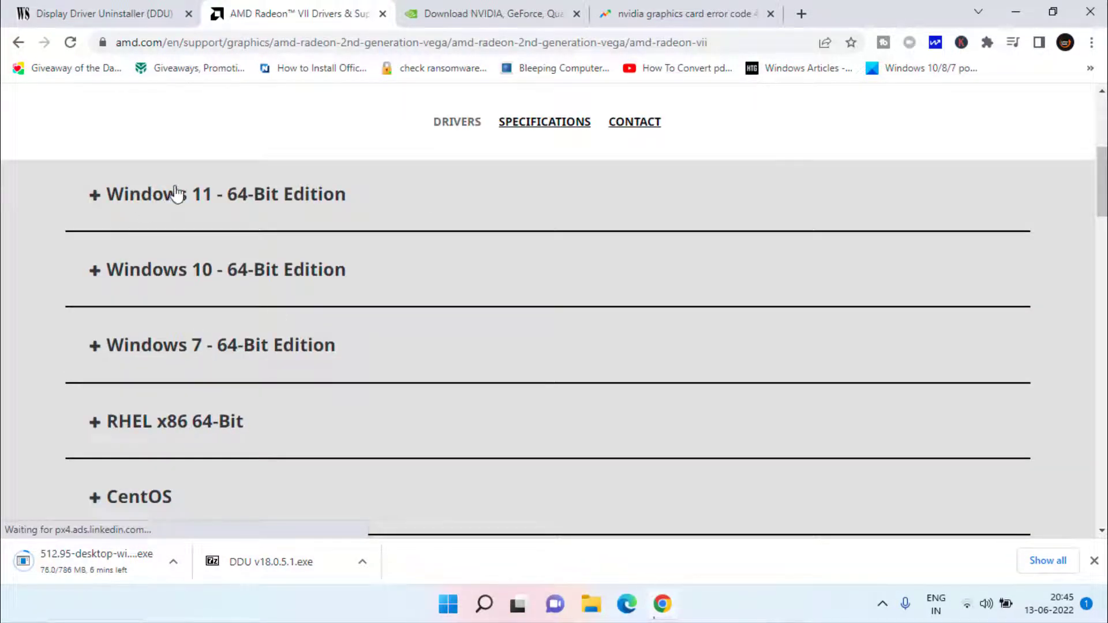
pyautogui.click(126, 205)
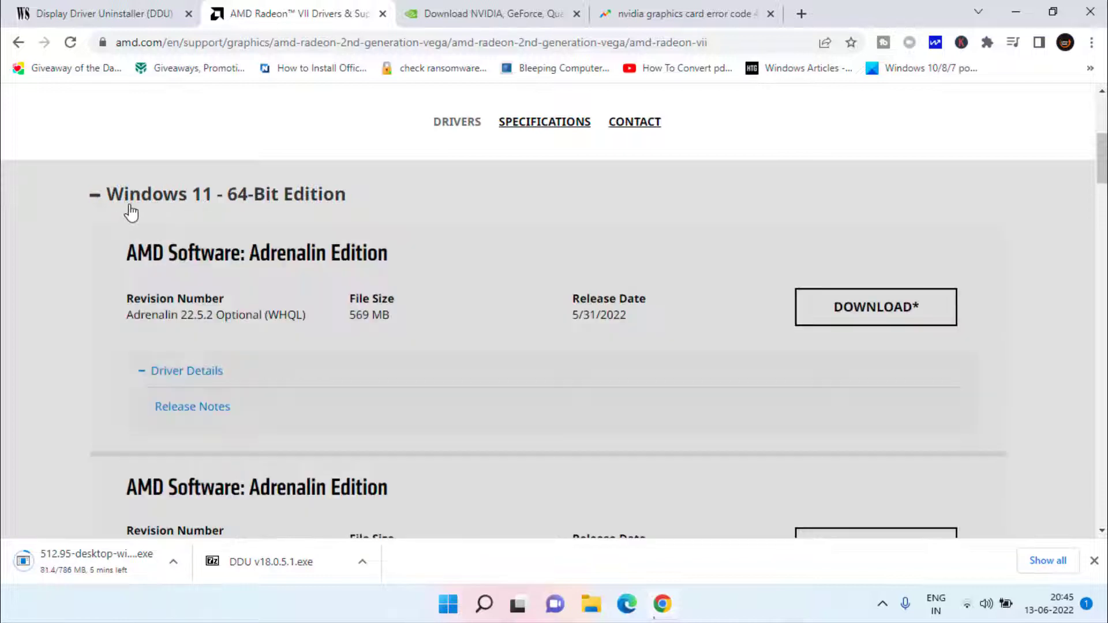
pyautogui.click(875, 306)
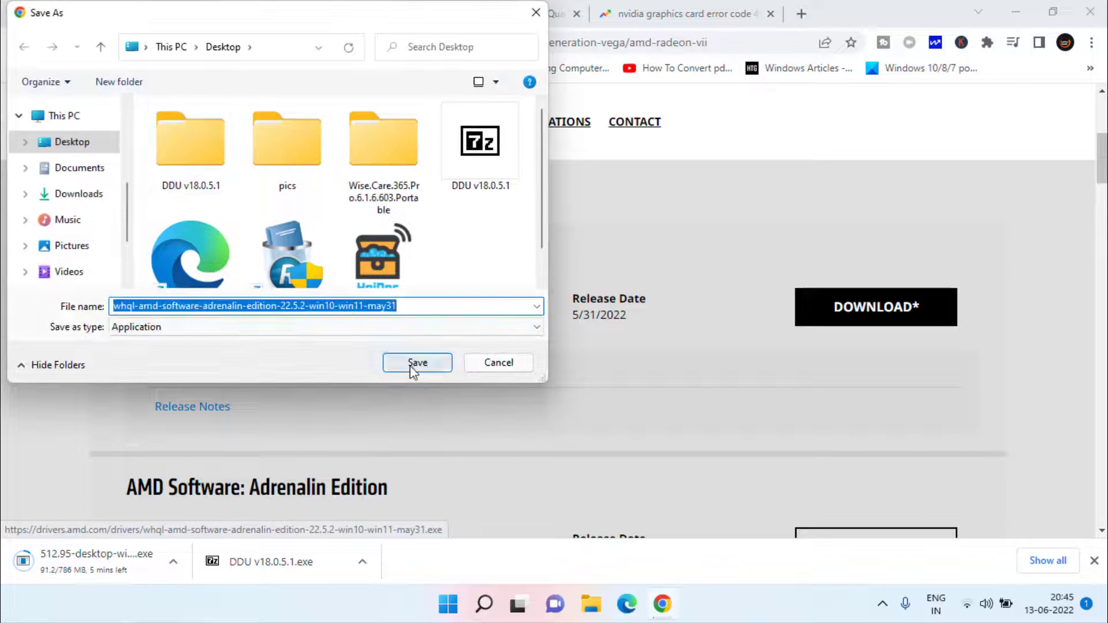
pyautogui.click(411, 366)
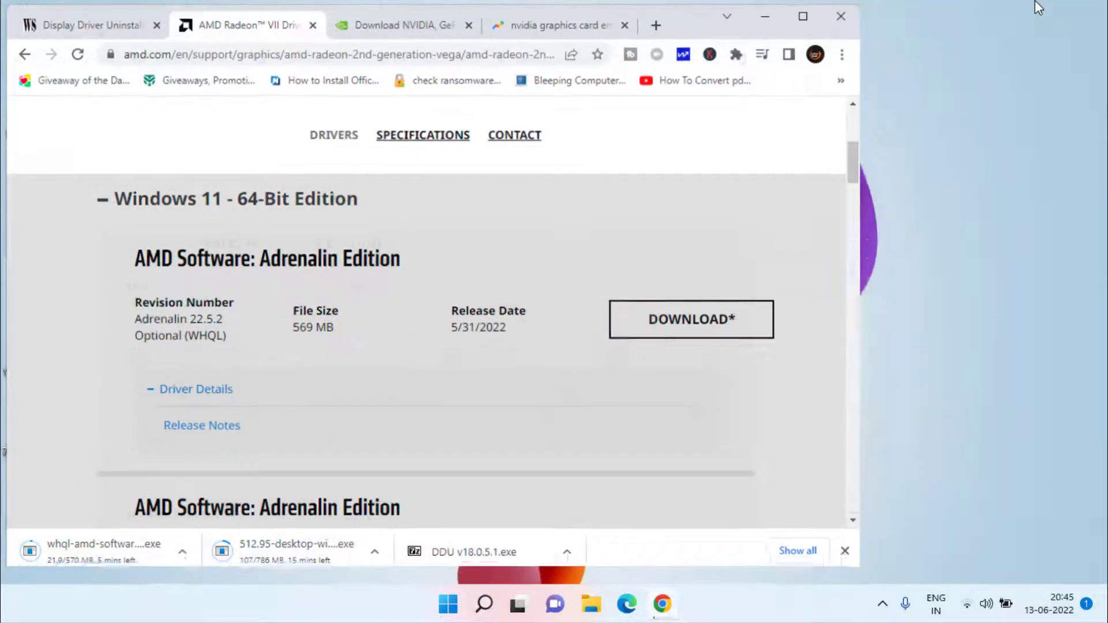
pyautogui.click(1053, 12)
pyautogui.click(743, 7)
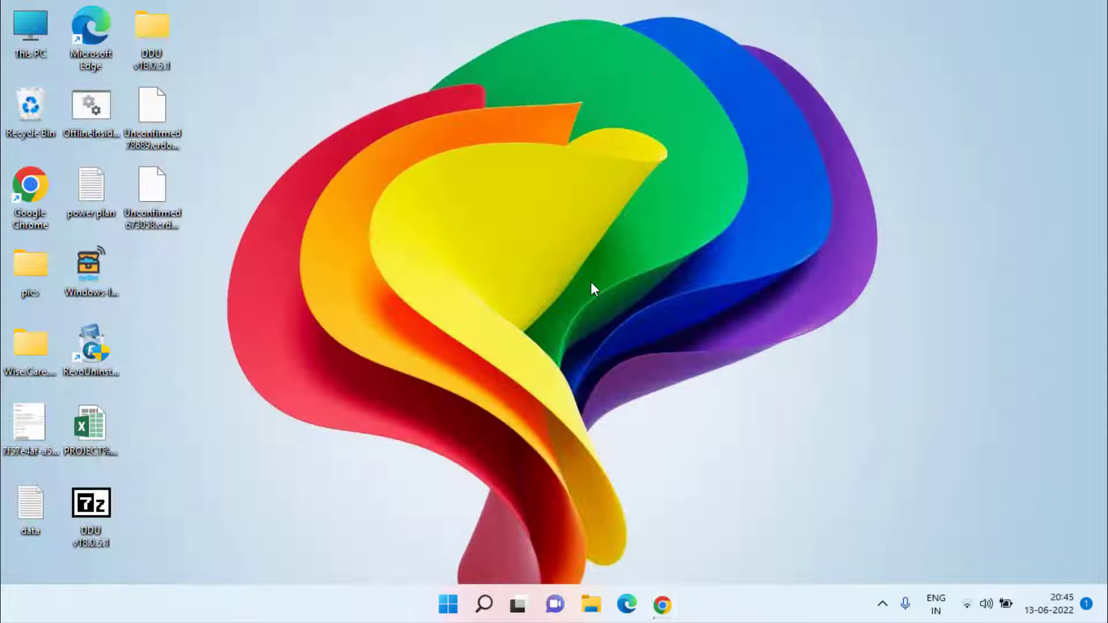